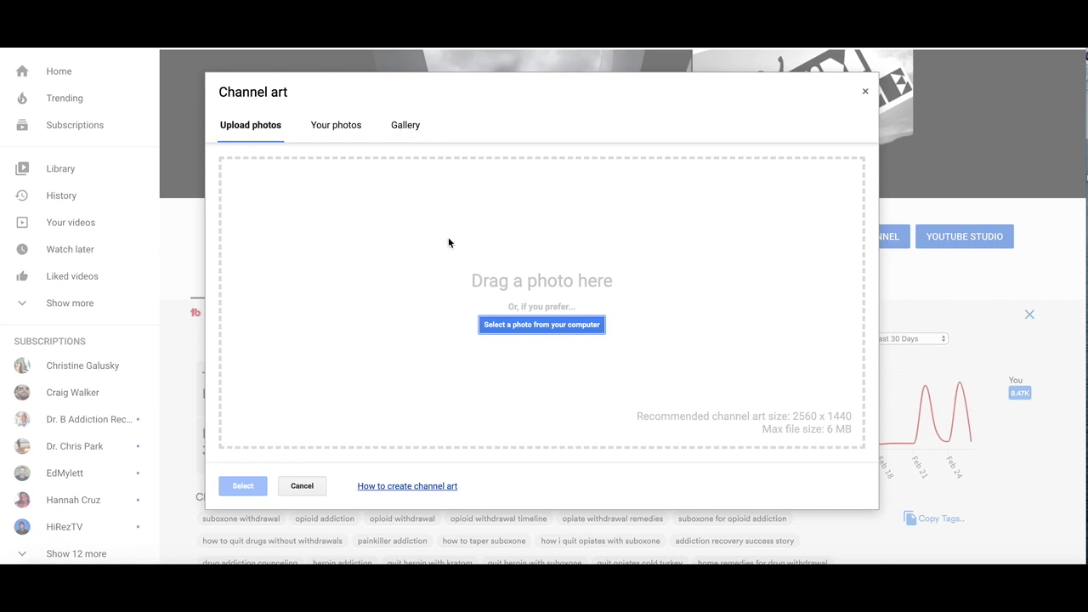
# Step: Pick the green leaf photo from the Gallery to preview it on desktop, TV and mobile
pyautogui.click(409, 127)
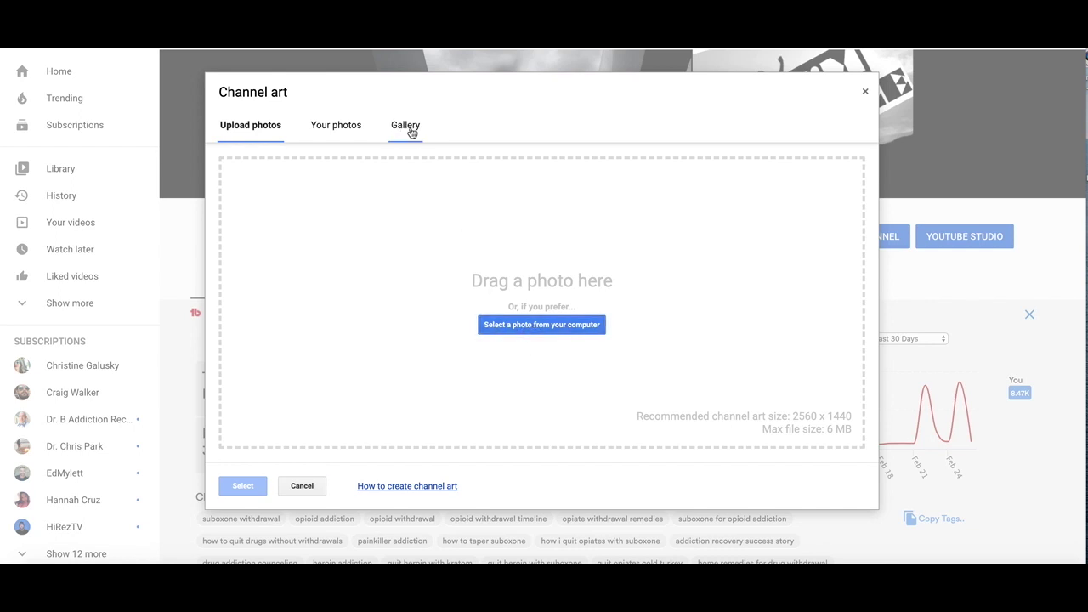
pyautogui.click(576, 228)
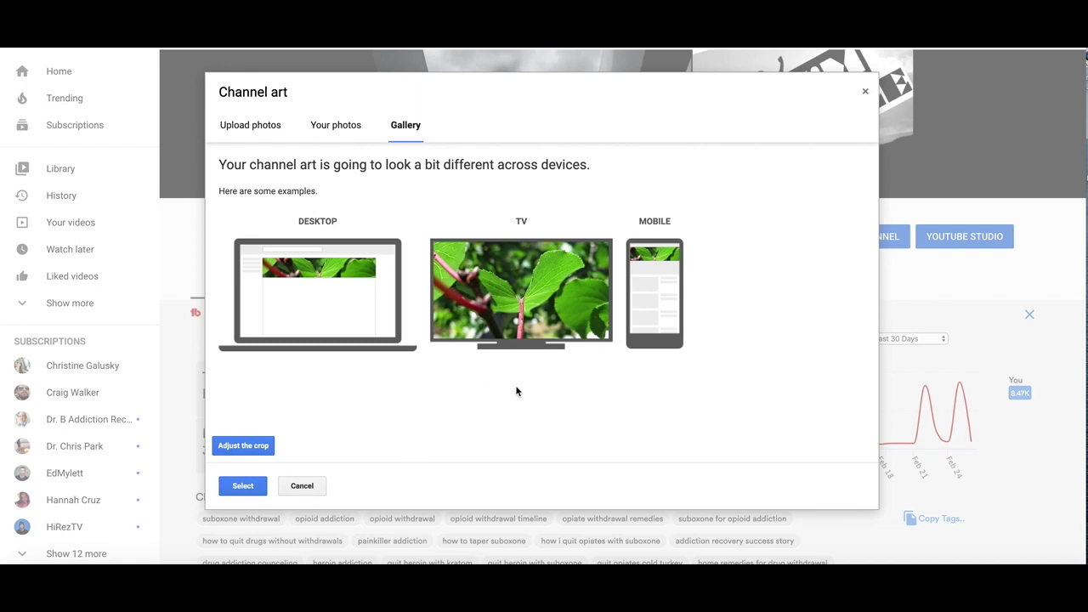
# Step: Discard the leaf photo, reopen the channel art upload, and switch to the Keynote banner
pyautogui.click(299, 485)
pyautogui.click(620, 149)
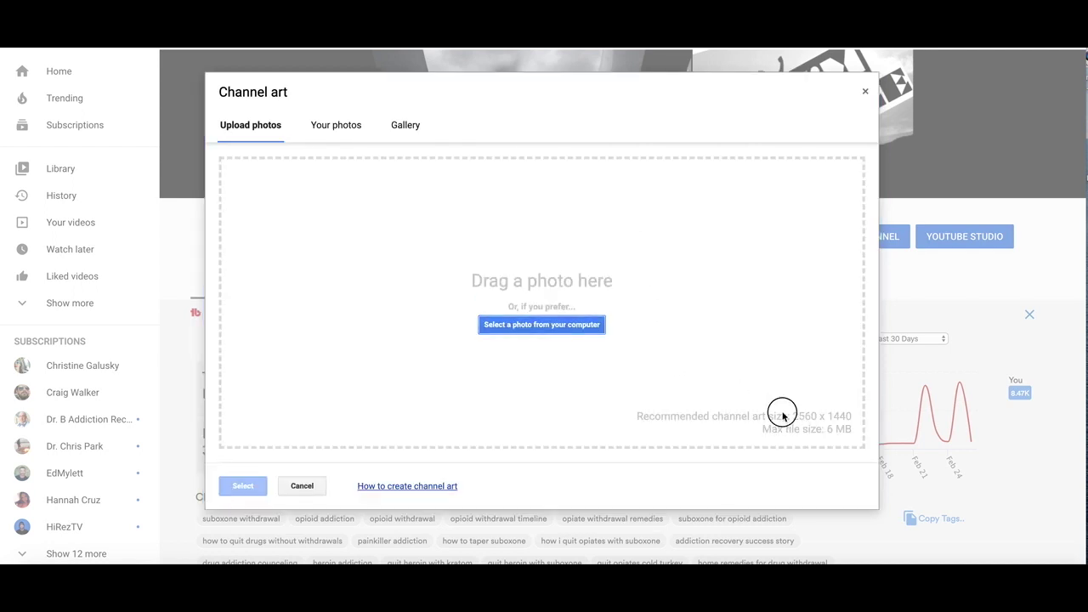
pyautogui.click(782, 414)
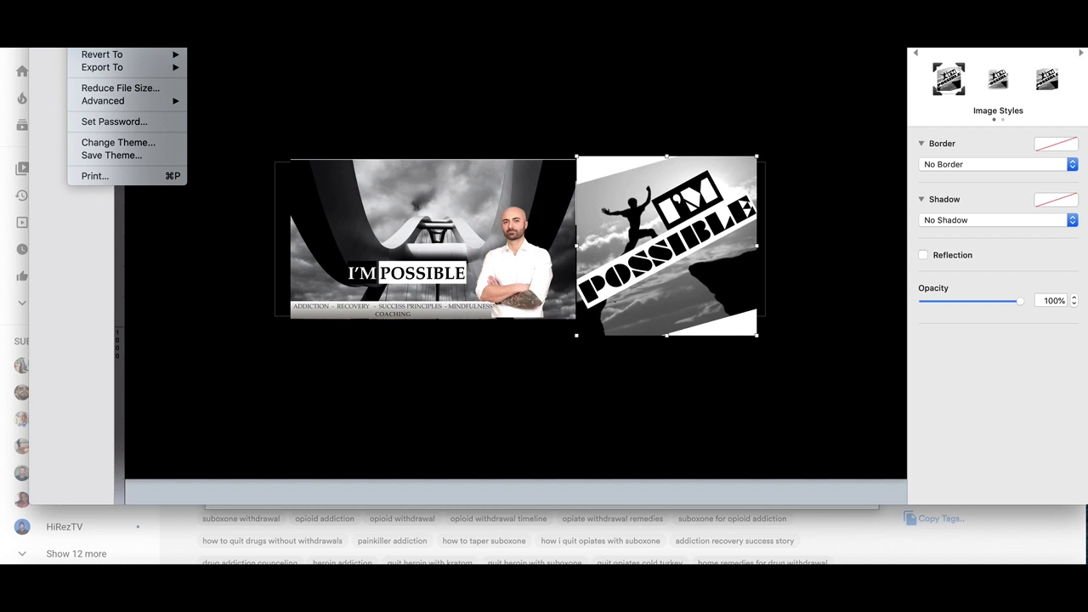
# Step: Start a fresh presentation in the Black theme through Change Theme
pyautogui.click(118, 142)
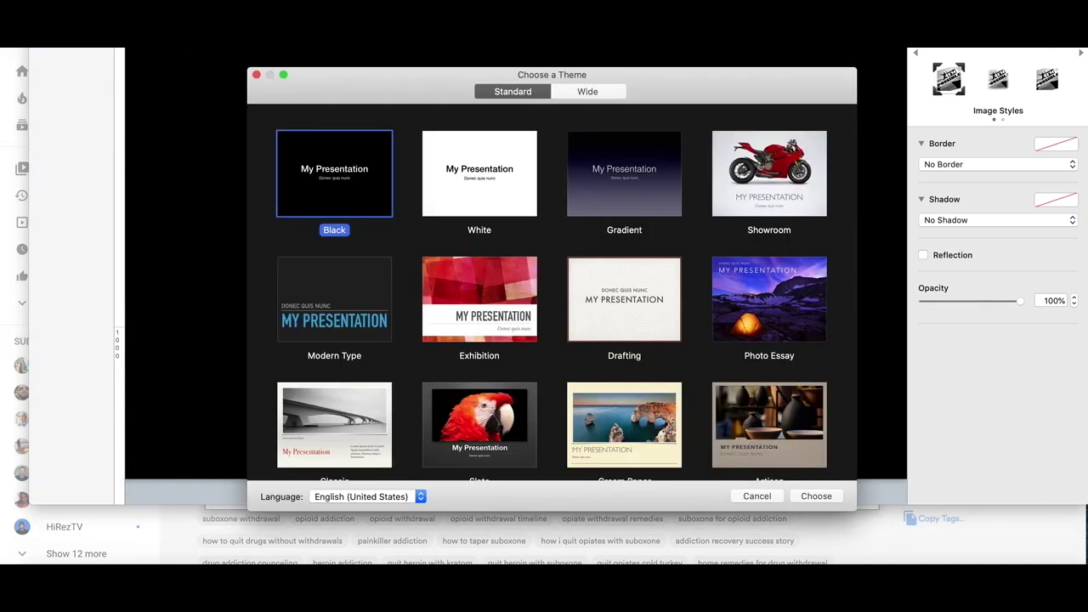
pyautogui.doubleClick(337, 173)
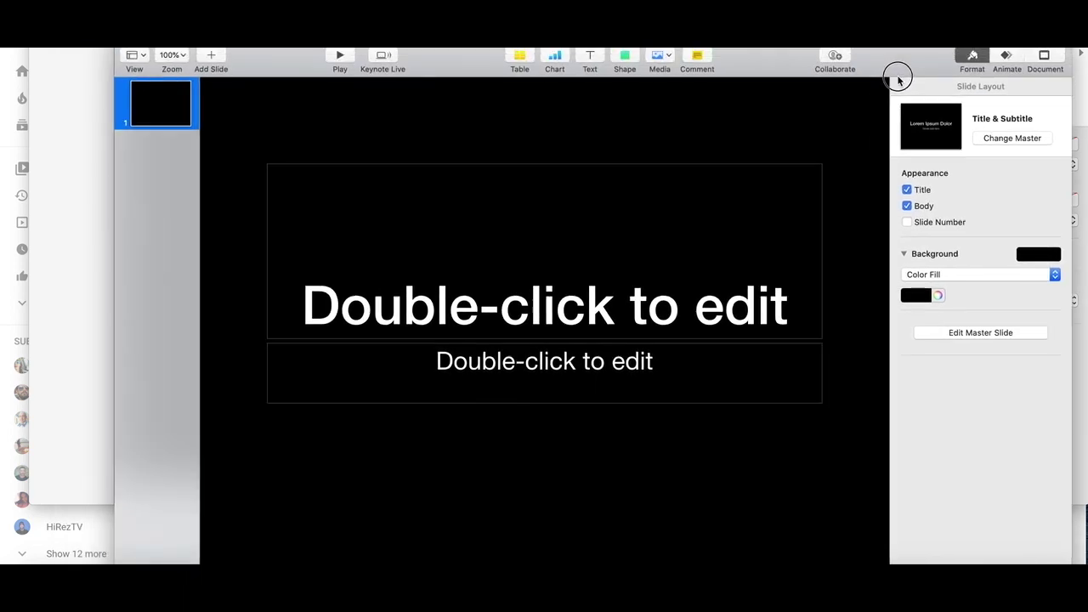
# Step: Set a custom slide size of 2600 x 1500 points in the Document settings
pyautogui.click(1062, 61)
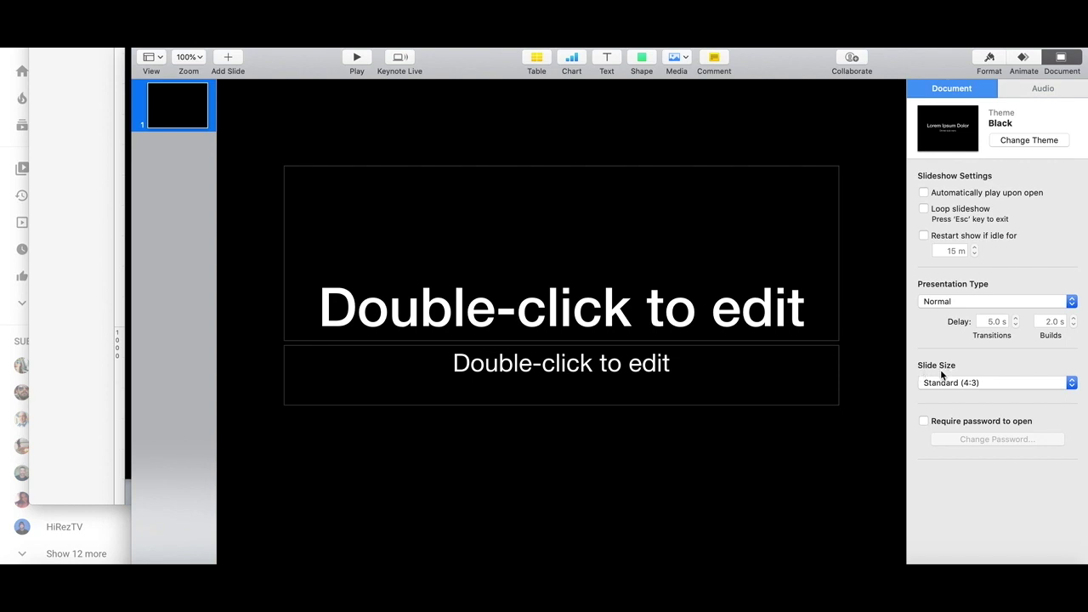
pyautogui.click(934, 384)
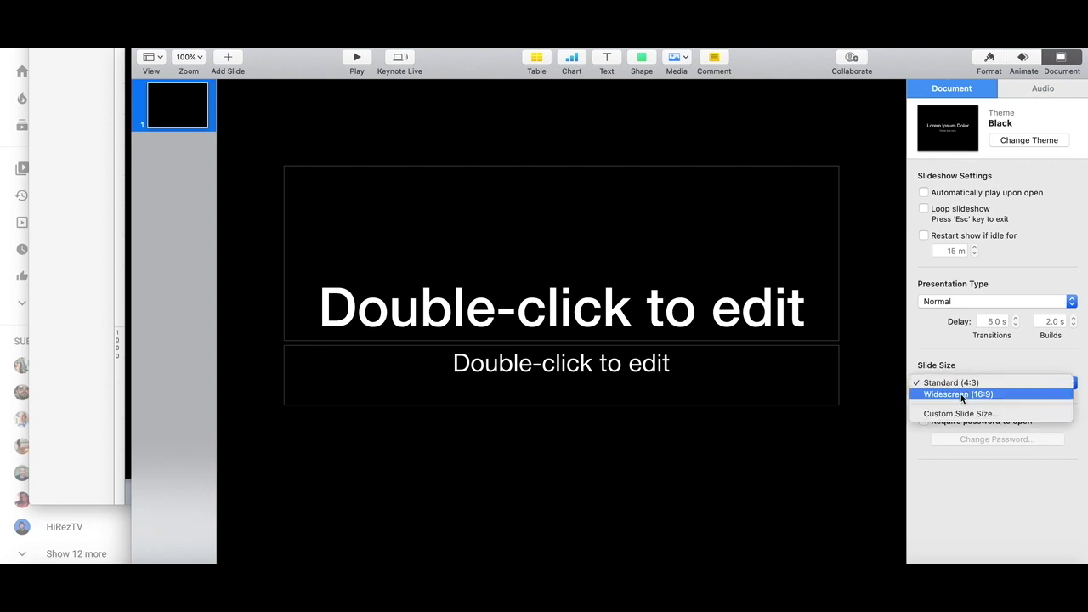
pyautogui.click(959, 413)
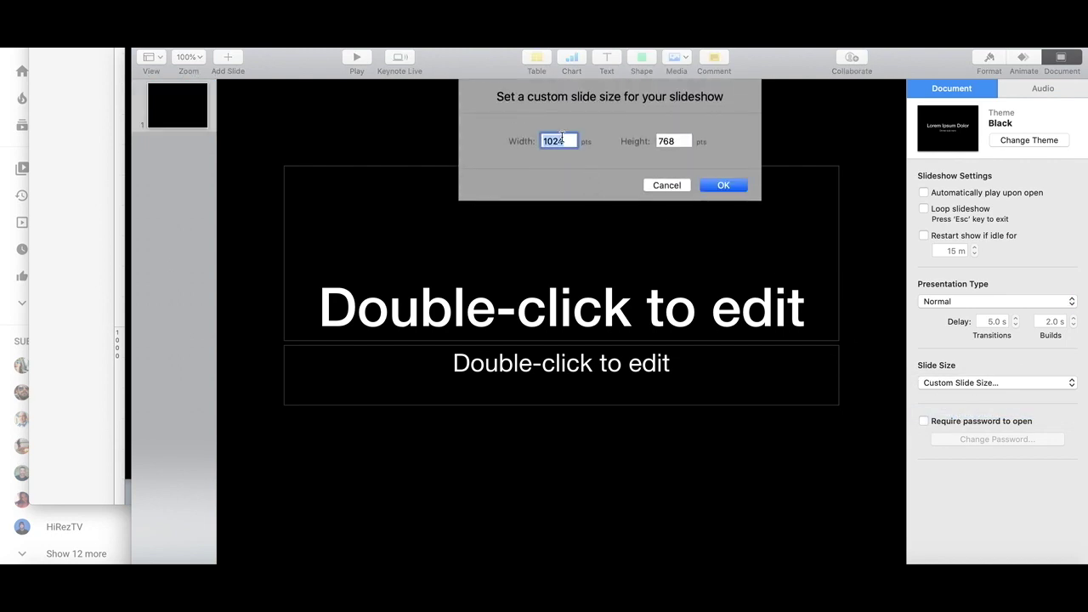
pyautogui.write('2560')
pyautogui.press('Tab')
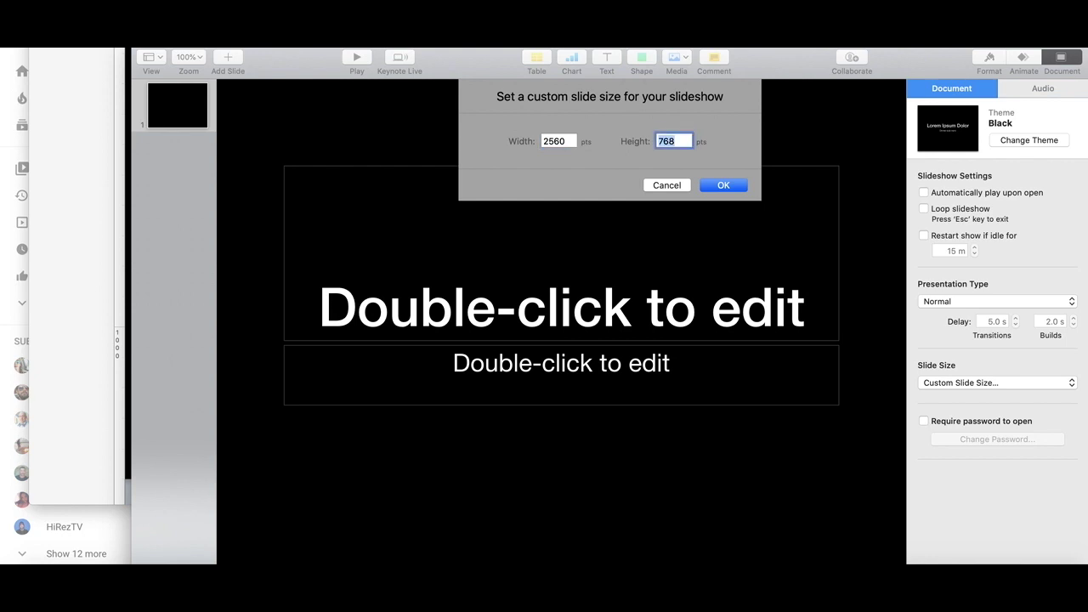
pyautogui.doubleClick(556, 140)
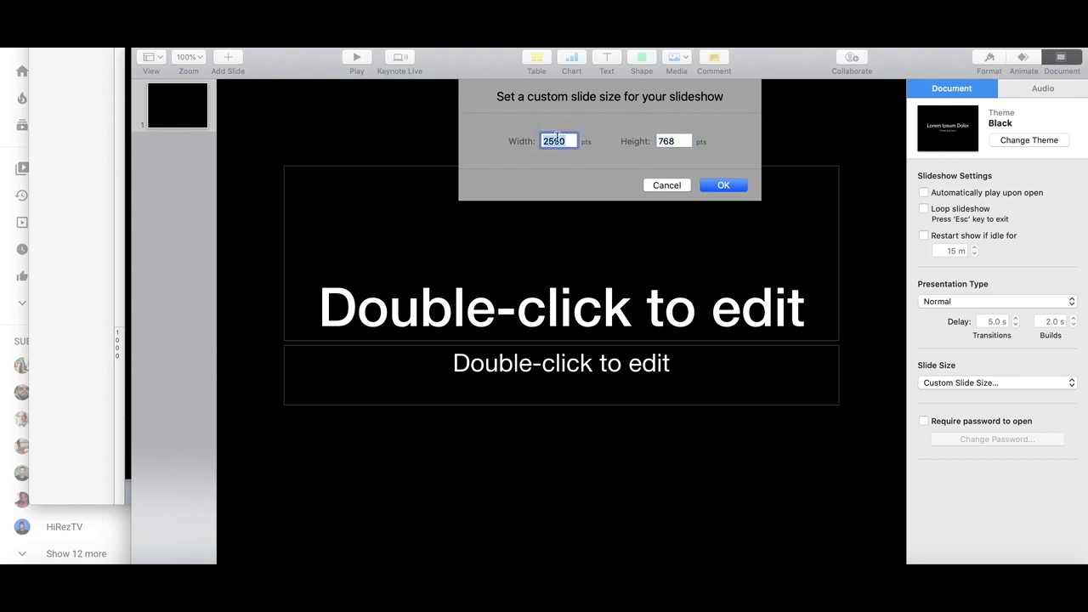
pyautogui.write('2600')
pyautogui.press('Tab')
pyautogui.write('15')
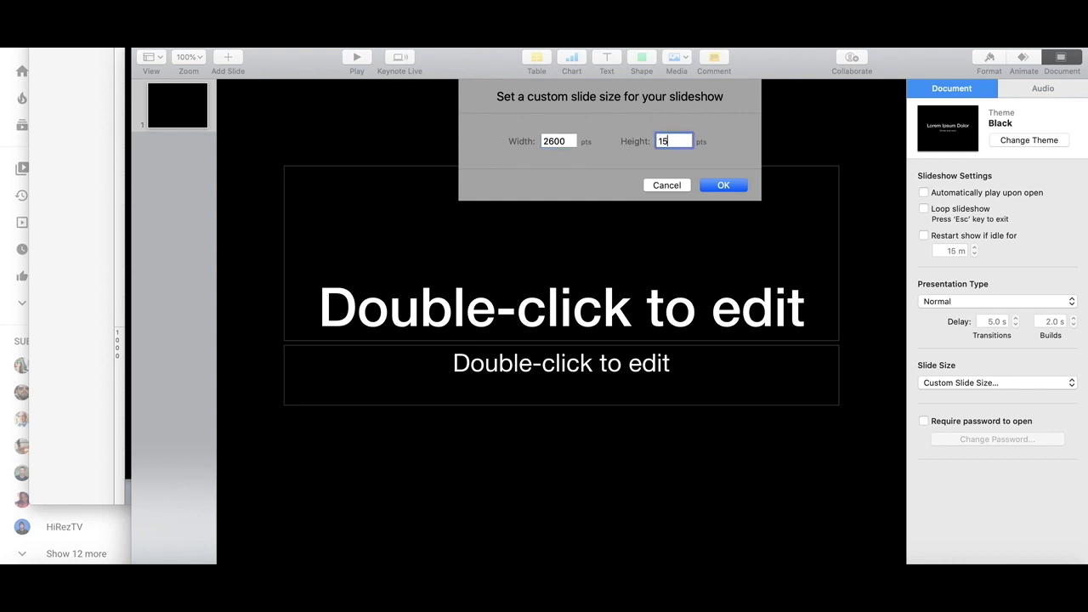
pyautogui.write('00')
pyautogui.click(720, 187)
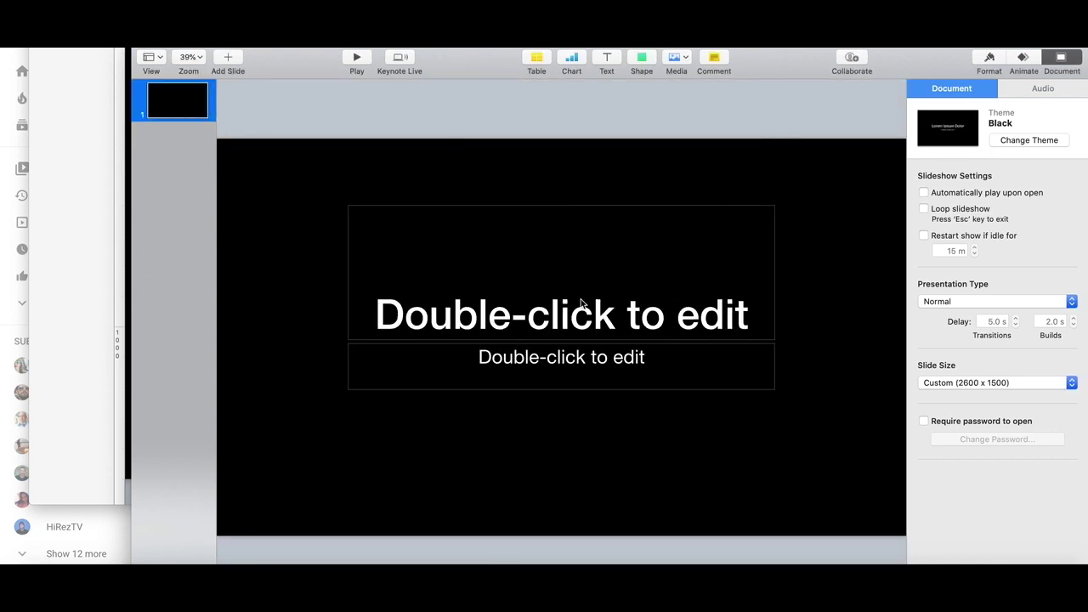
# Step: Nudge the title box down and try selecting the title and subtitle placeholders
pyautogui.moveTo(582, 256); pyautogui.dragTo(581, 263)
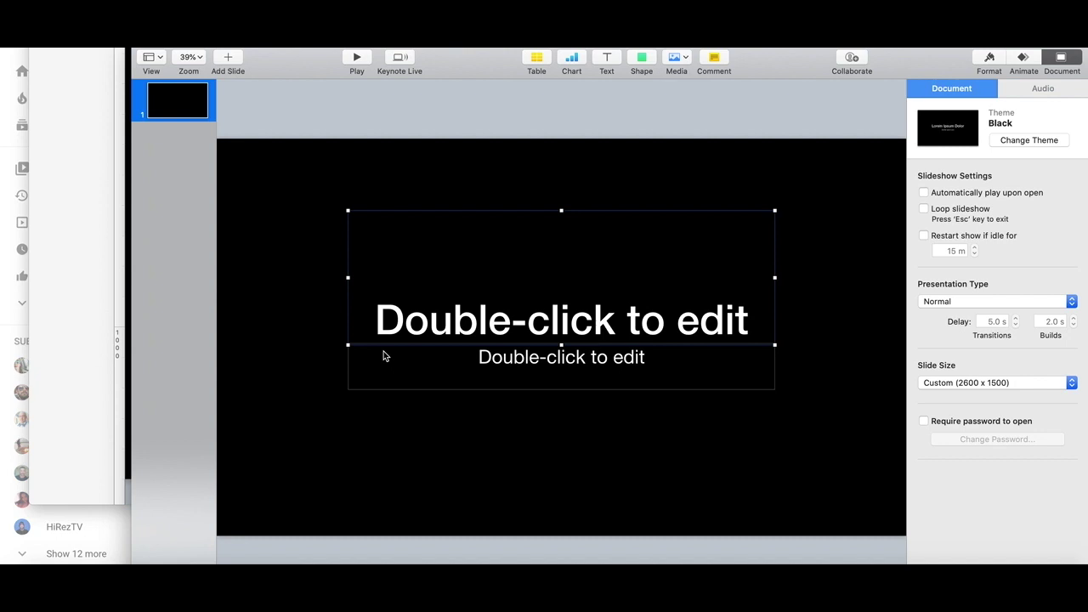
pyautogui.doubleClick(495, 290)
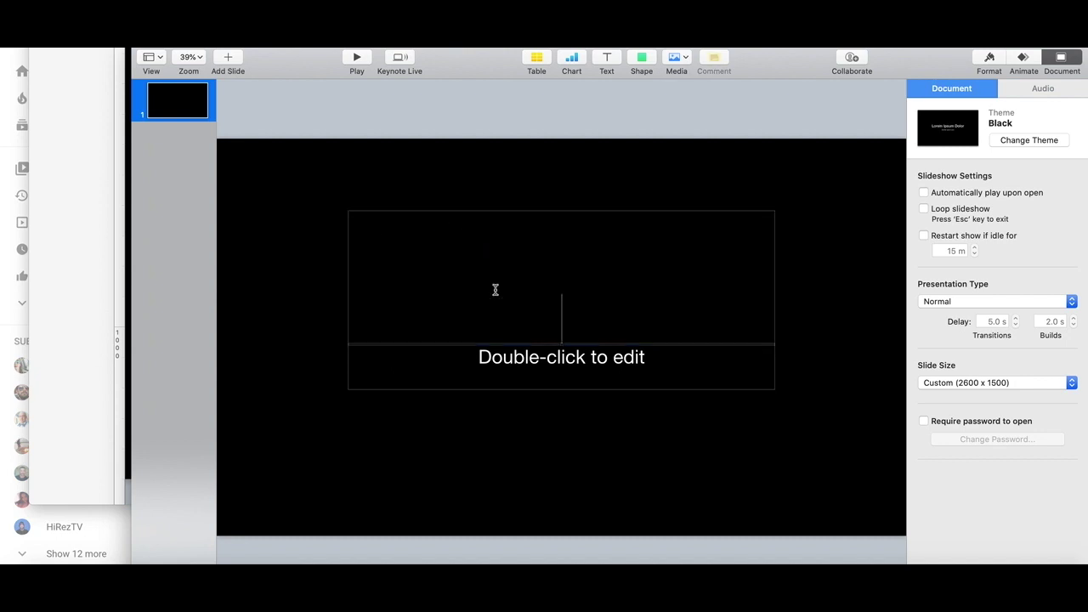
pyautogui.doubleClick(510, 357)
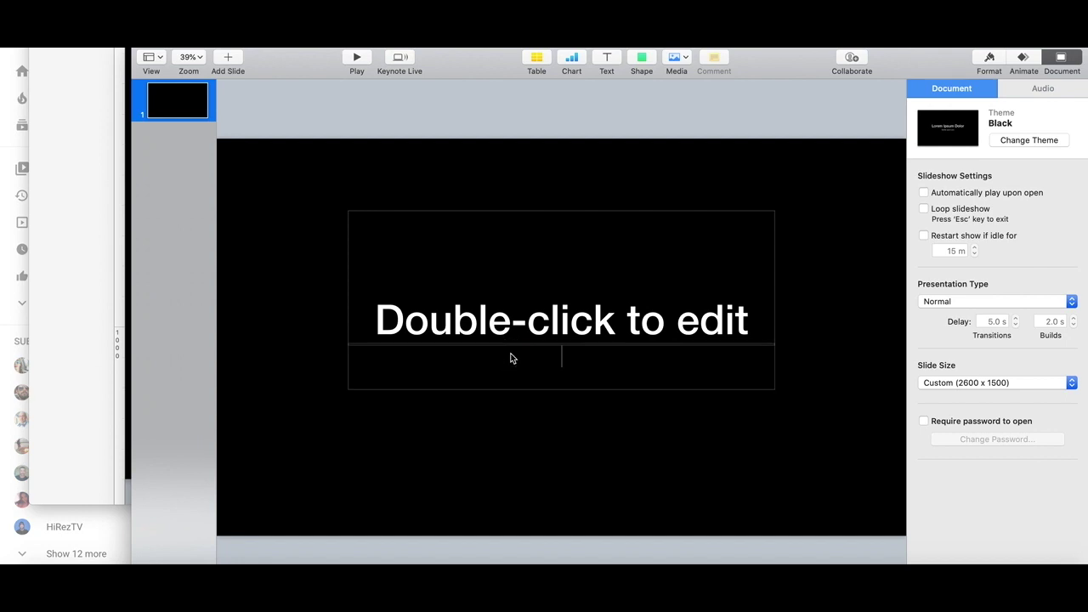
pyautogui.click(525, 316)
pyautogui.click(524, 316)
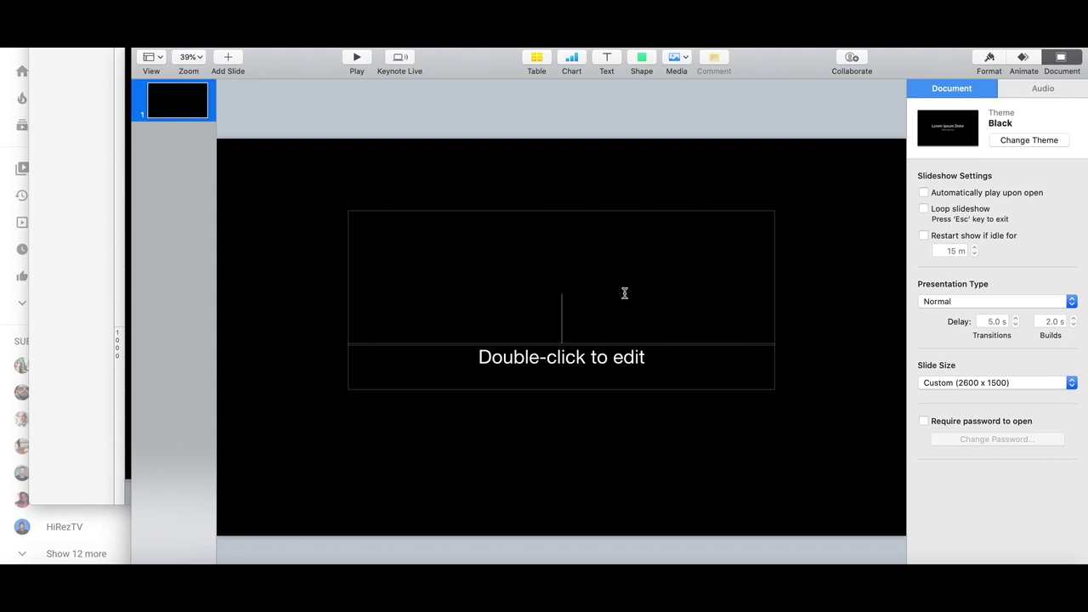
pyautogui.click(584, 367)
pyautogui.click(834, 255)
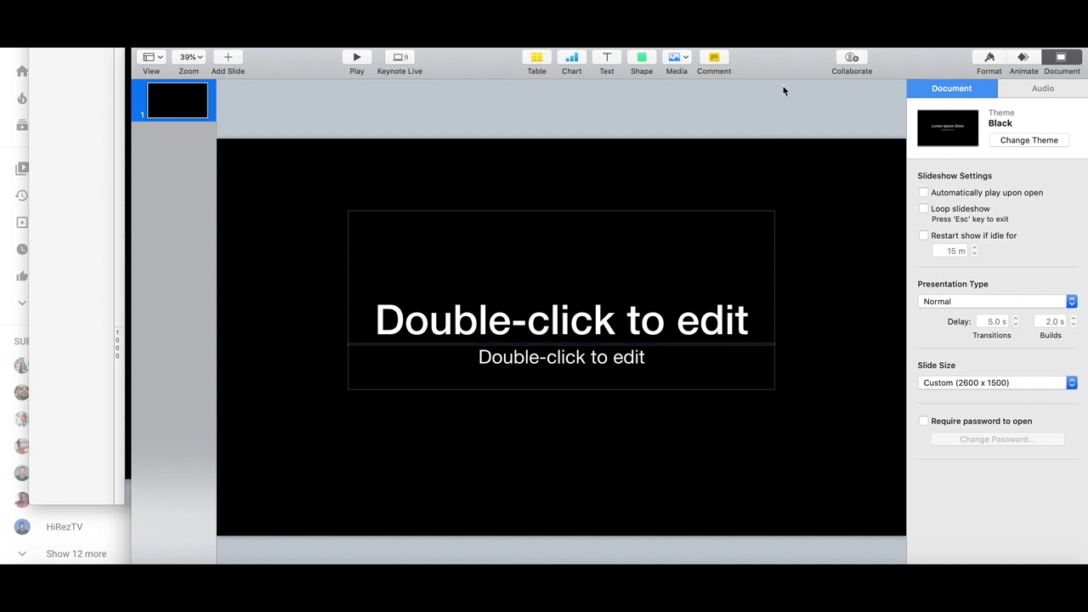
pyautogui.moveTo(782, 68)
pyautogui.mouseDown()
pyautogui.moveTo(782, 42)
pyautogui.moveTo(783, 71)
pyautogui.mouseUp()
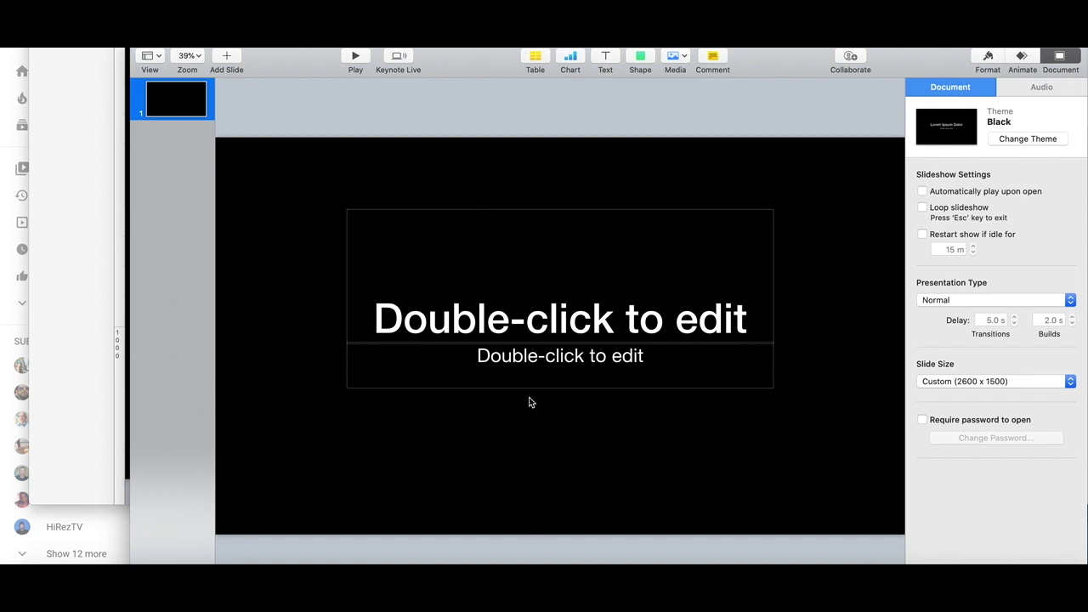
# Step: Delete the subtitle placeholder and drag the title box down to the slide centre
pyautogui.click(544, 362)
pyautogui.press('Delete')
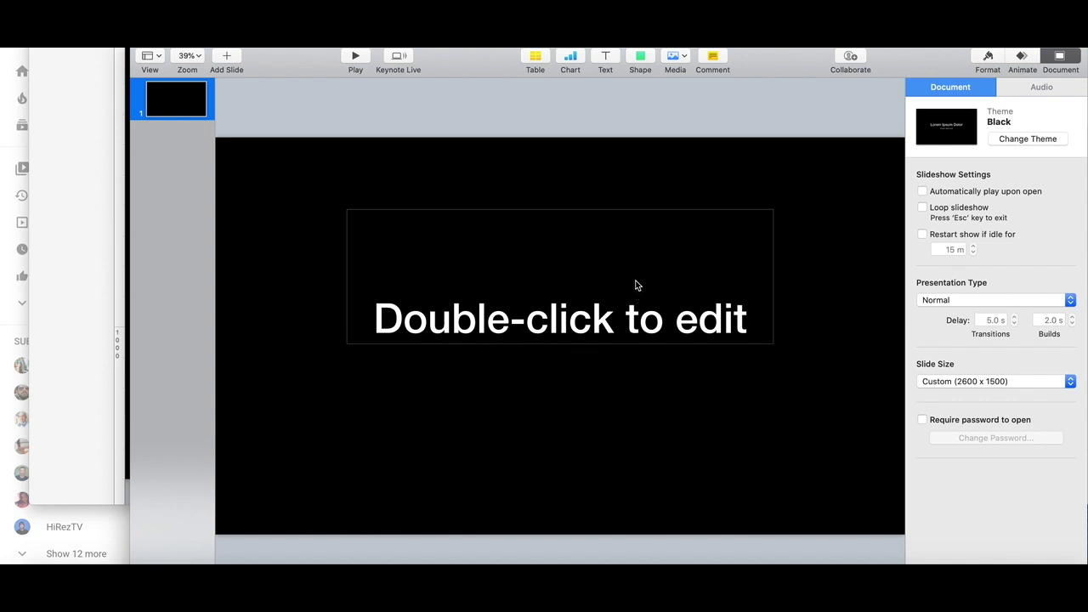
pyautogui.moveTo(634, 283); pyautogui.dragTo(636, 337)
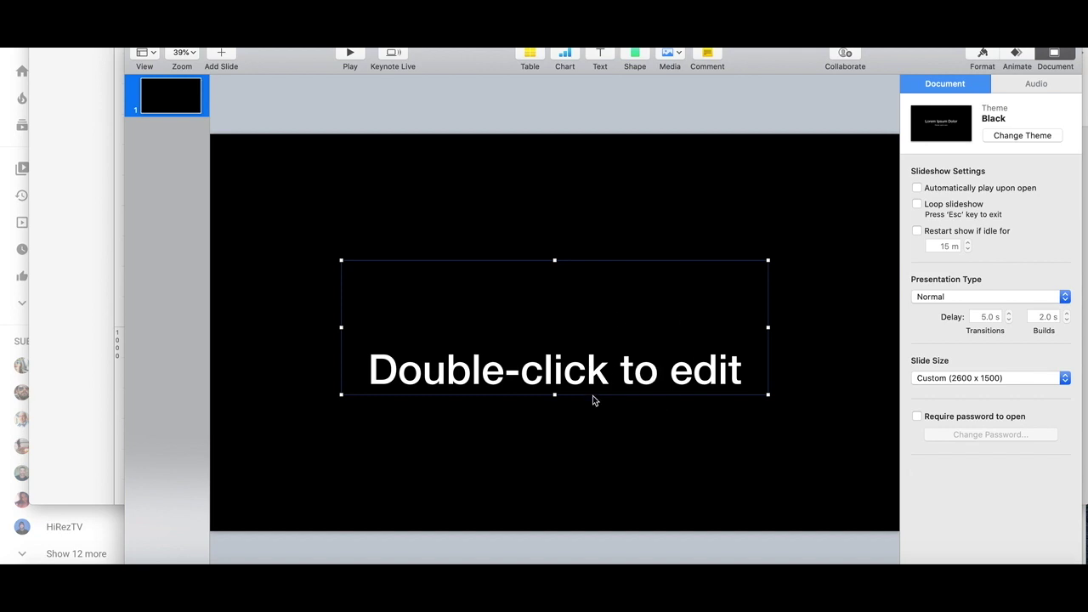
# Step: Type 'I'M POSSIBLE CHANNEL' as the title and enlarge it from 156 pt to 204 pt
pyautogui.doubleClick(619, 366)
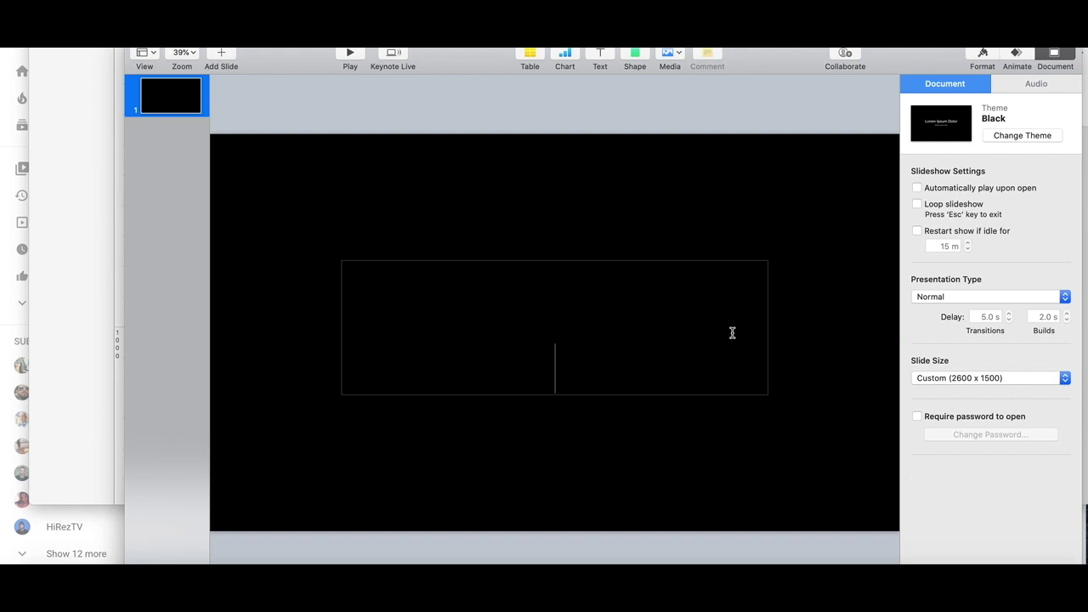
pyautogui.write("I'M PO")
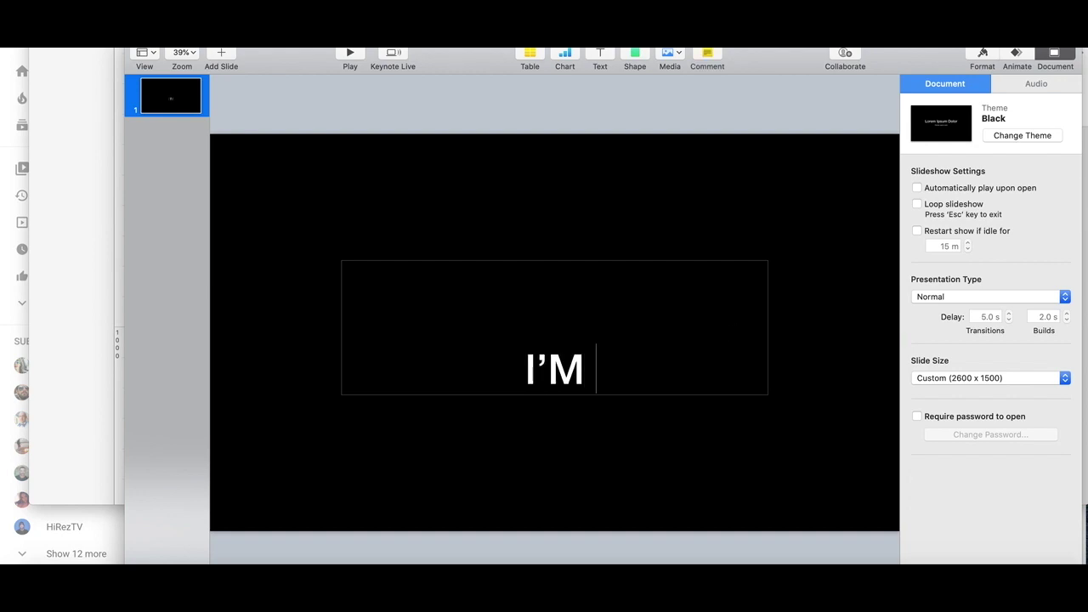
pyautogui.write('SSIBLE ')
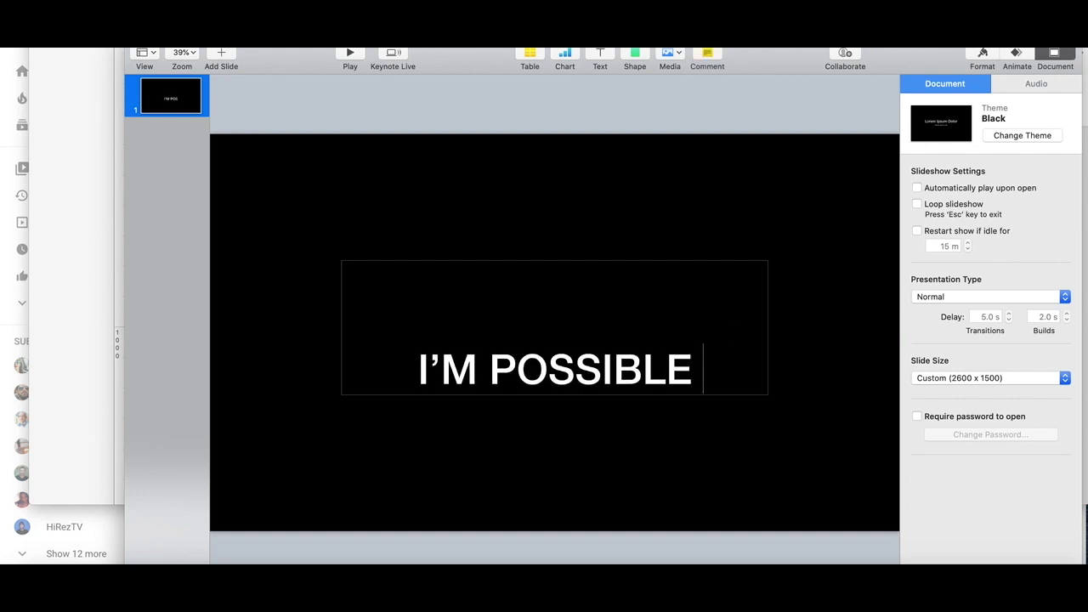
pyautogui.write('CHANNEL')
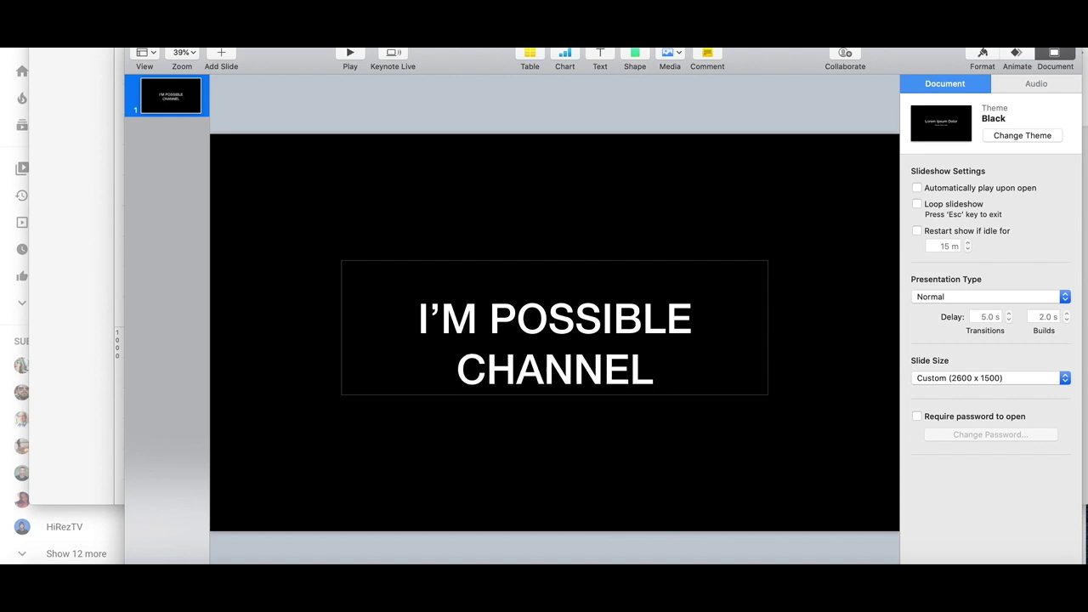
pyautogui.click(982, 58)
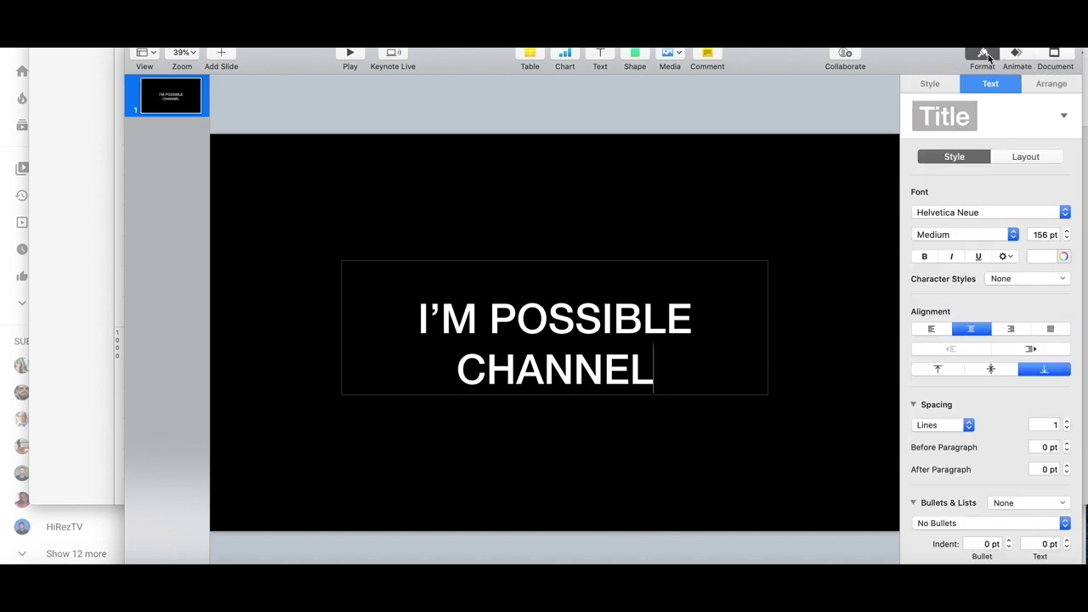
pyautogui.click(1067, 231)
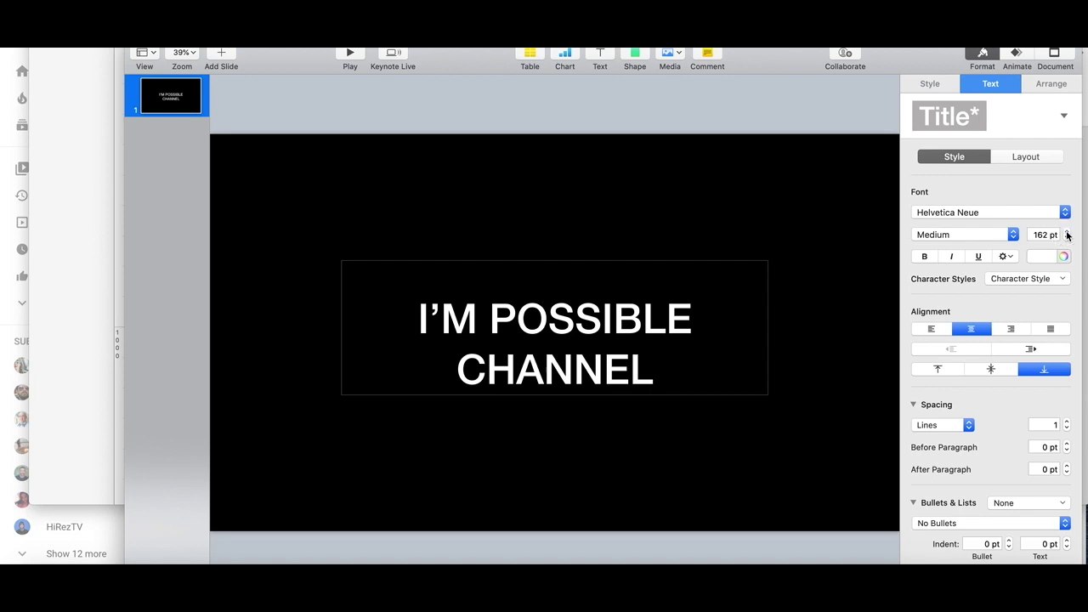
pyautogui.tripleClick(692, 330)
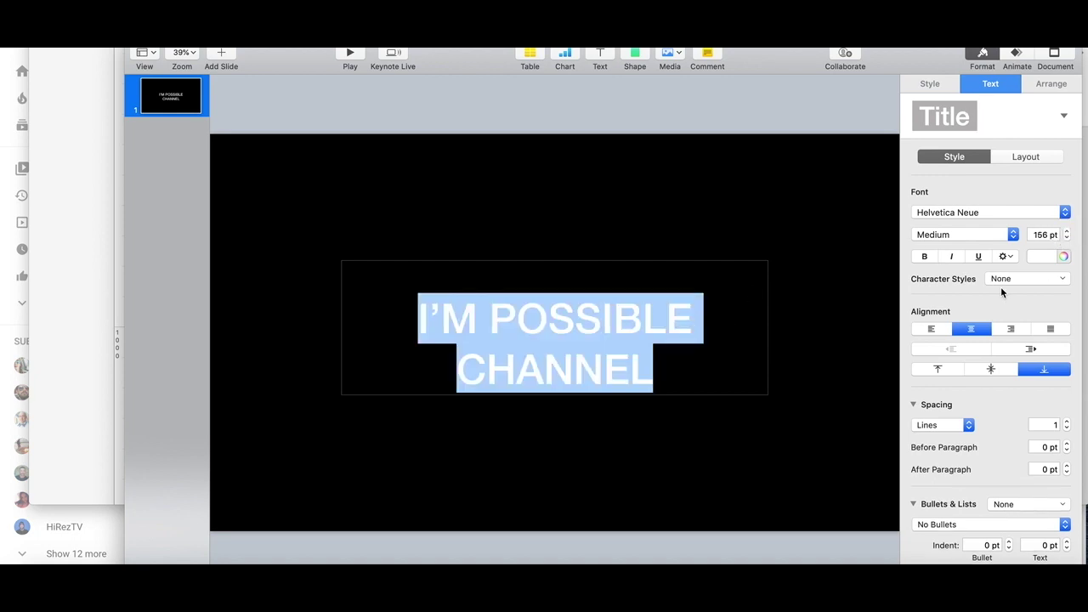
pyautogui.click(1067, 232)
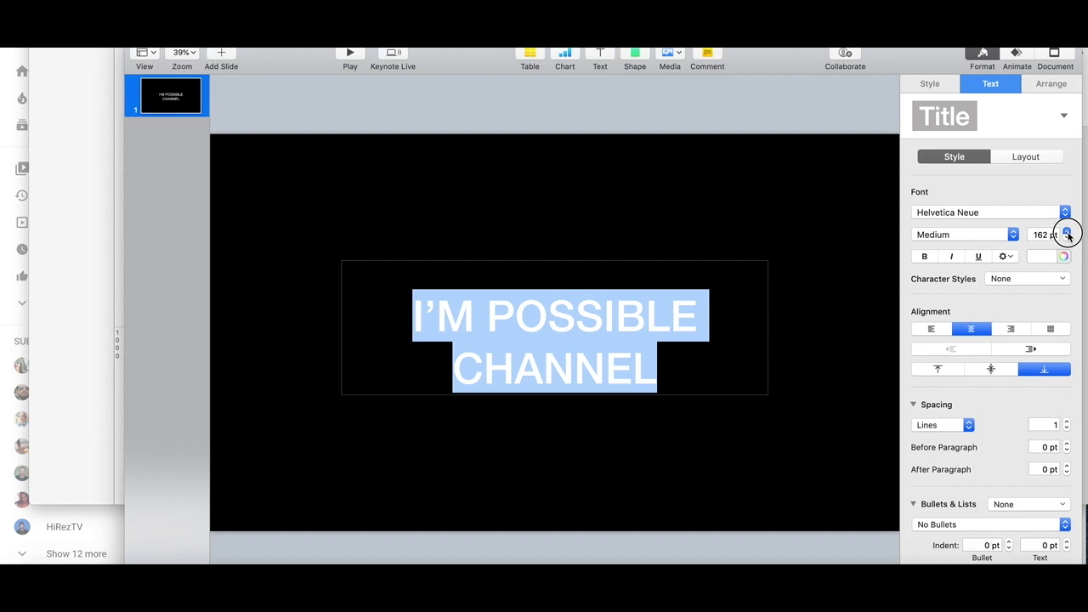
pyautogui.moveTo(1067, 234); pyautogui.dragTo(1068, 236)
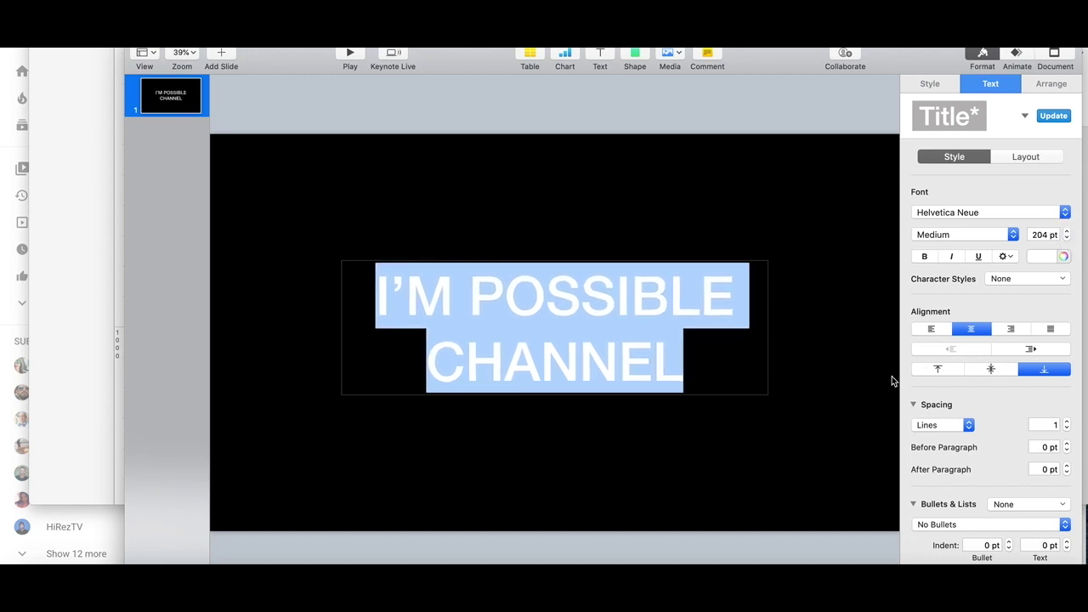
pyautogui.click(848, 374)
pyautogui.doubleClick(554, 362)
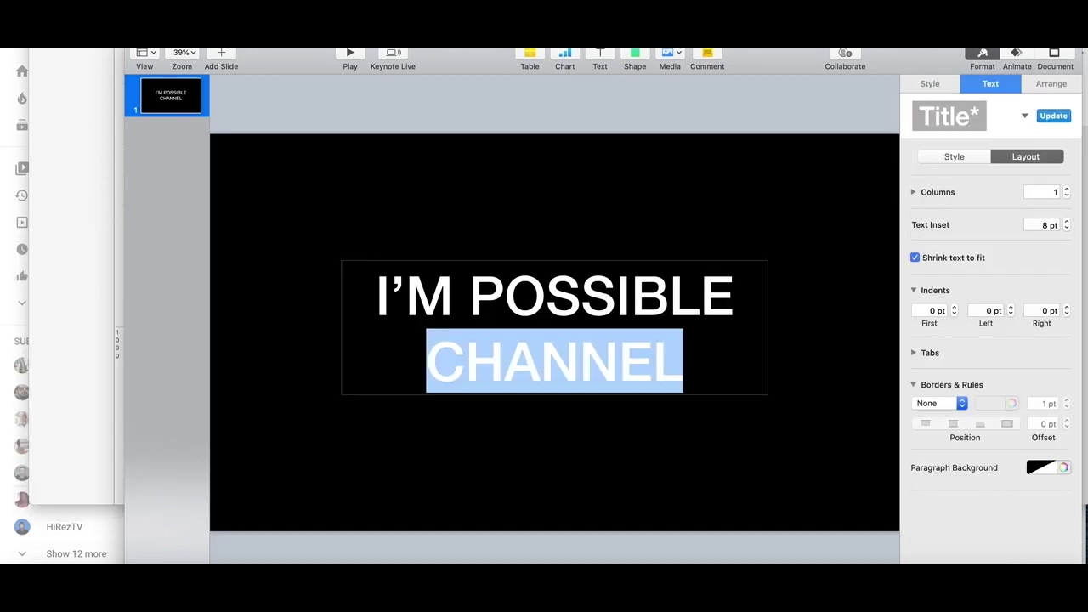
# Step: Export the slide as a high-quality JPEG named TEST COVER YT, then return to YouTube
pyautogui.click(398, 231)
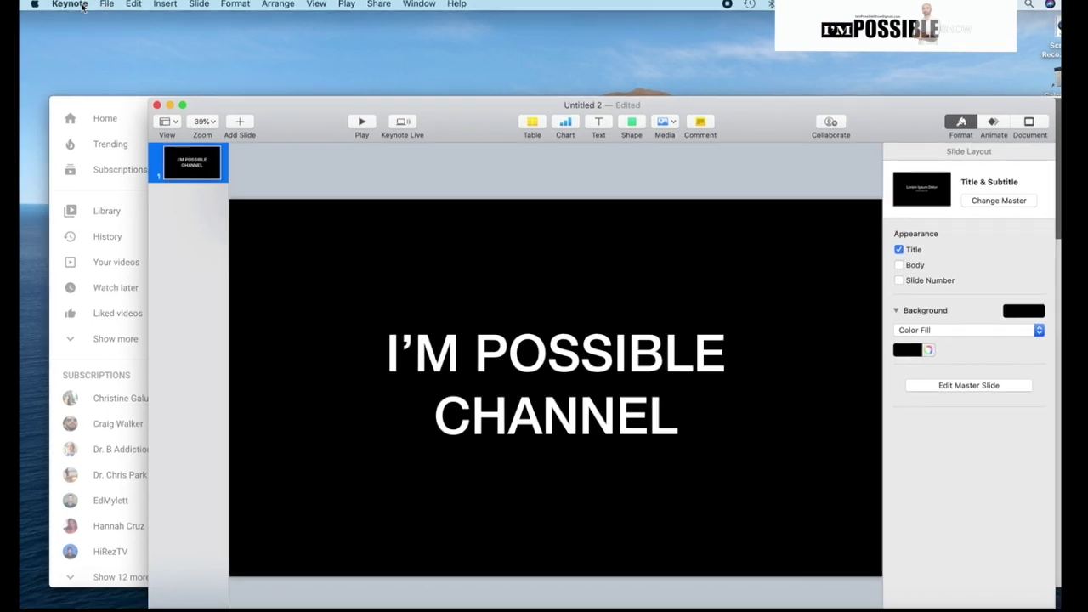
pyautogui.click(107, 4)
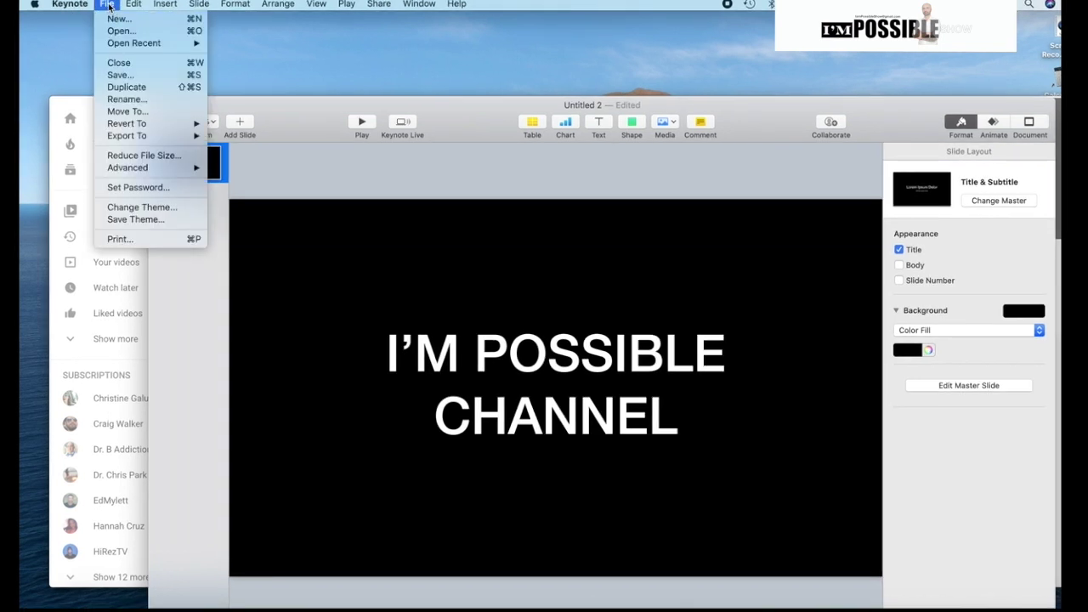
pyautogui.moveTo(144, 138)
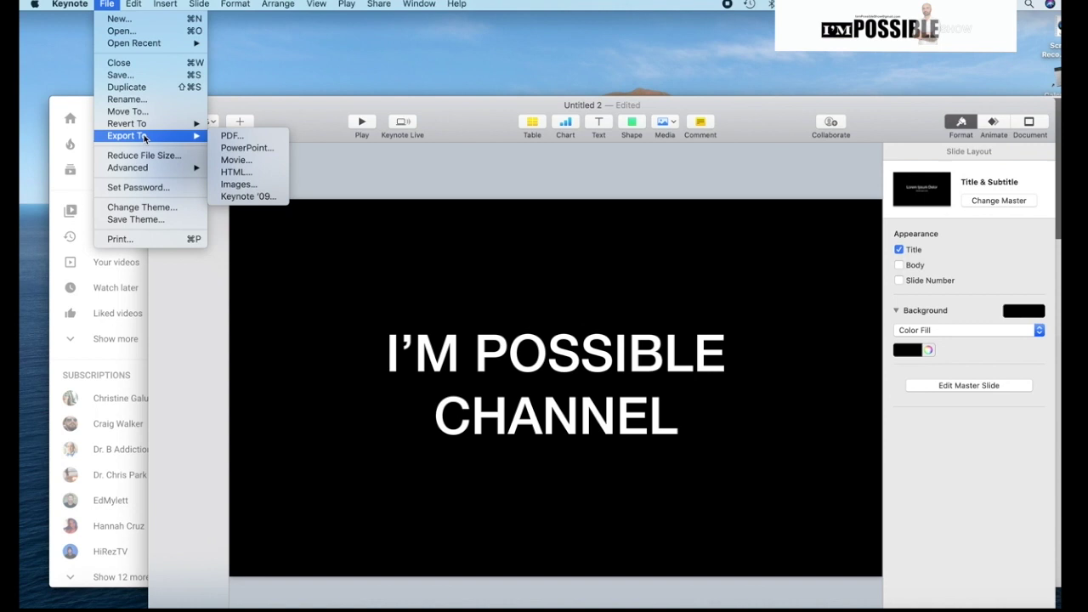
pyautogui.click(238, 185)
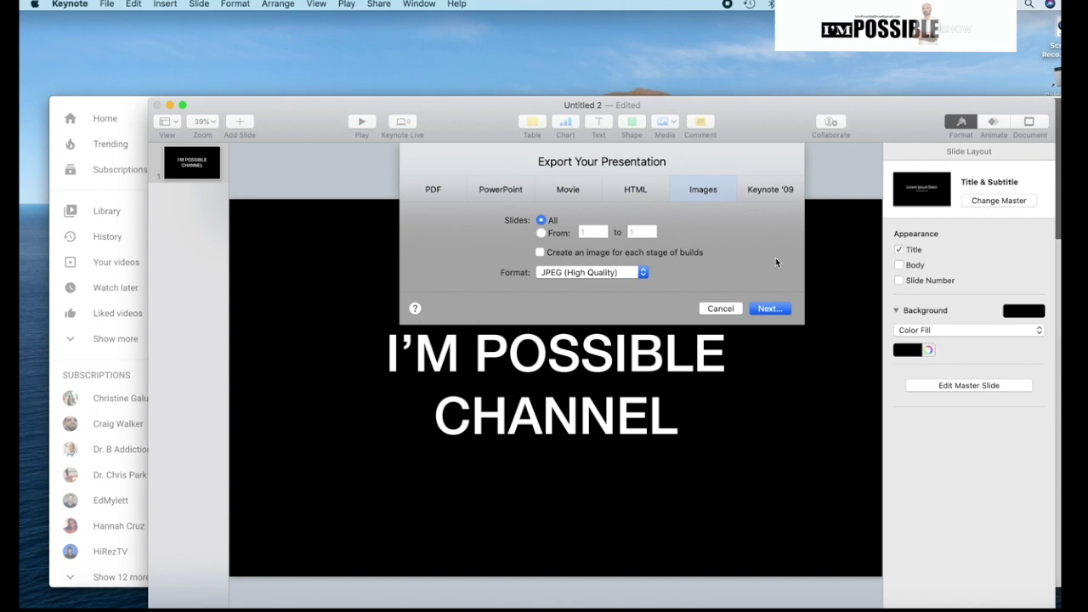
pyautogui.click(778, 311)
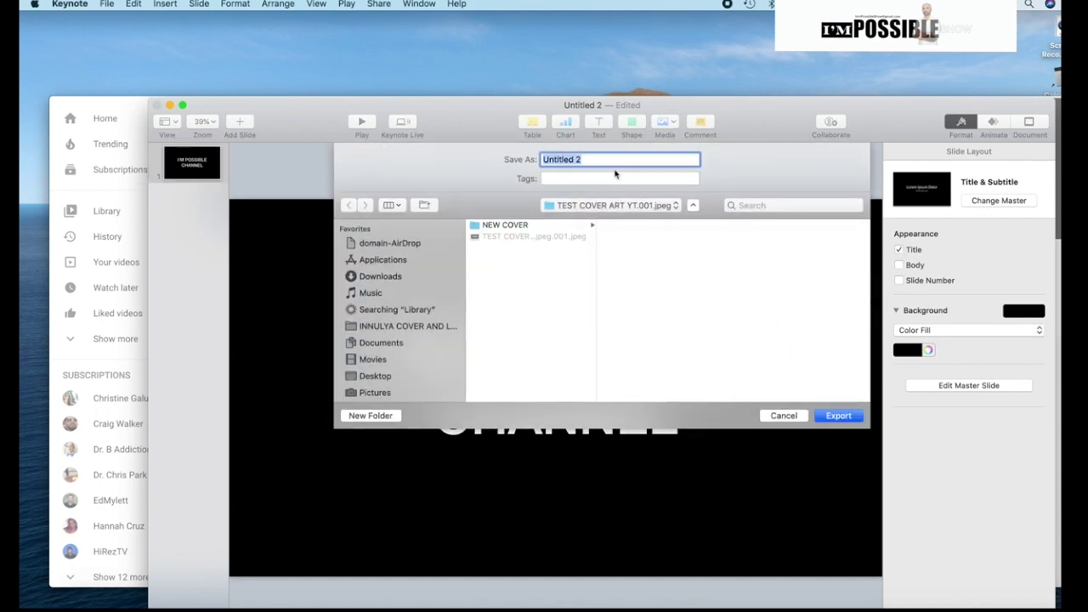
pyautogui.write('TEST COVER YT')
pyautogui.press('Return')
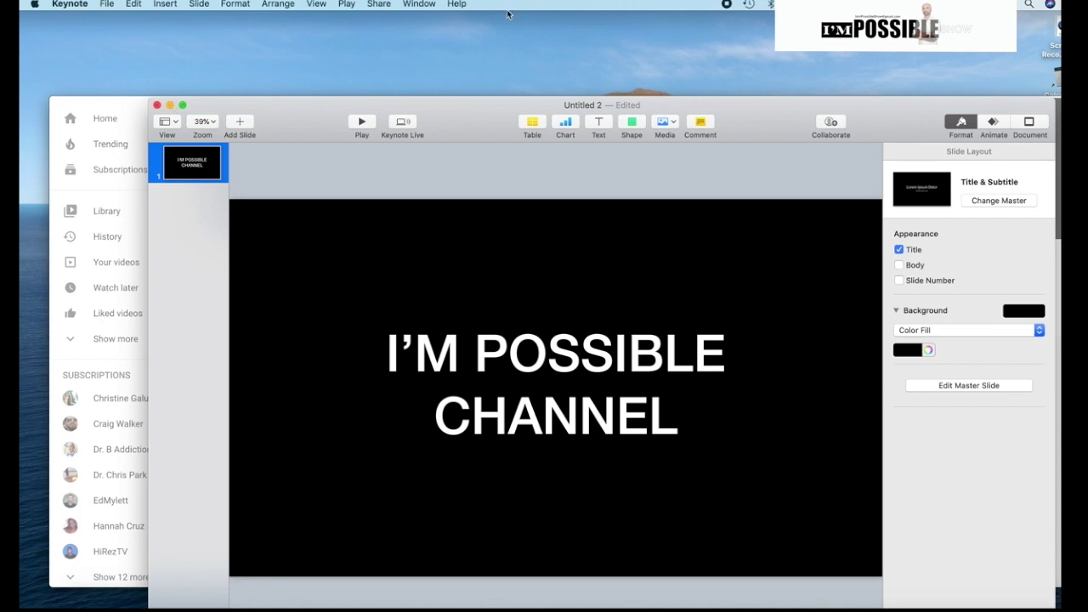
pyautogui.hotkey('ctrl', 'Up')
# Step: Upload TEST COVER YT.001.jpeg from the Desktop as channel art, adjust its crop, and return to Keynote
pyautogui.click(371, 153)
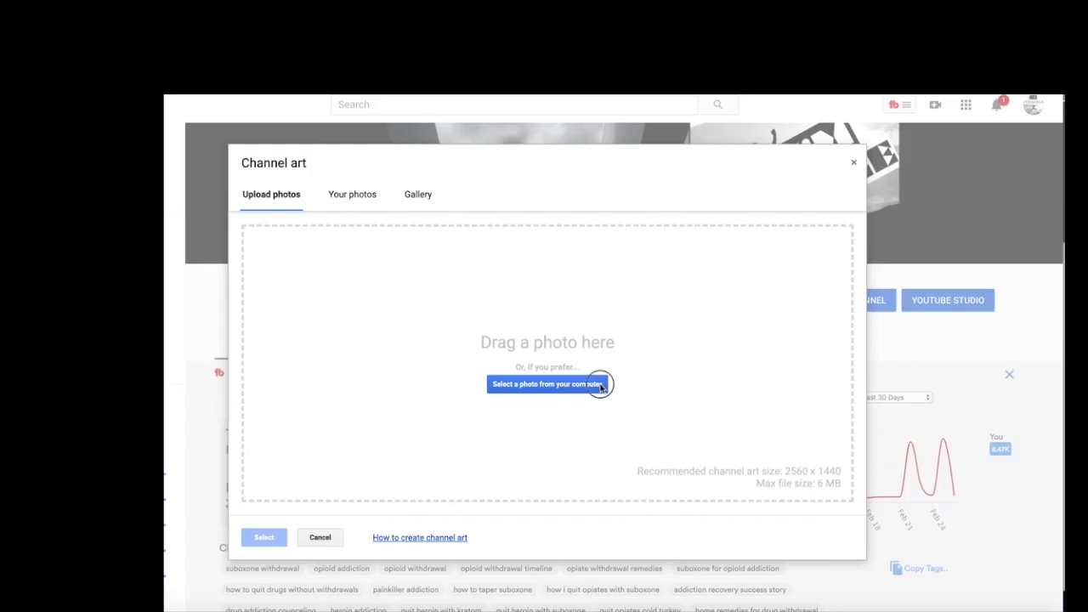
pyautogui.click(600, 383)
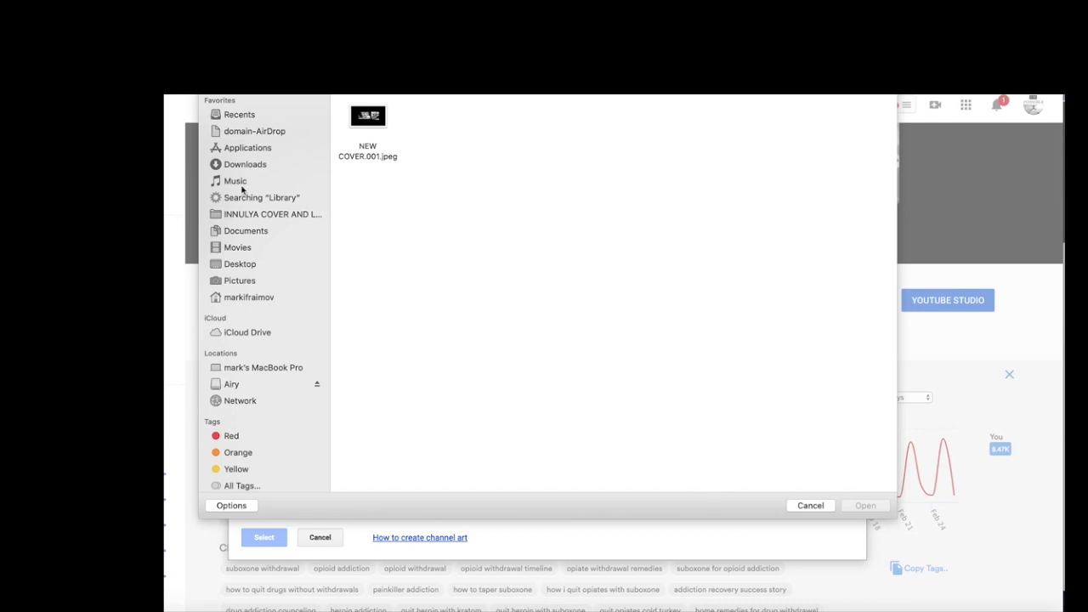
pyautogui.click(240, 264)
pyautogui.click(379, 128)
pyautogui.click(867, 506)
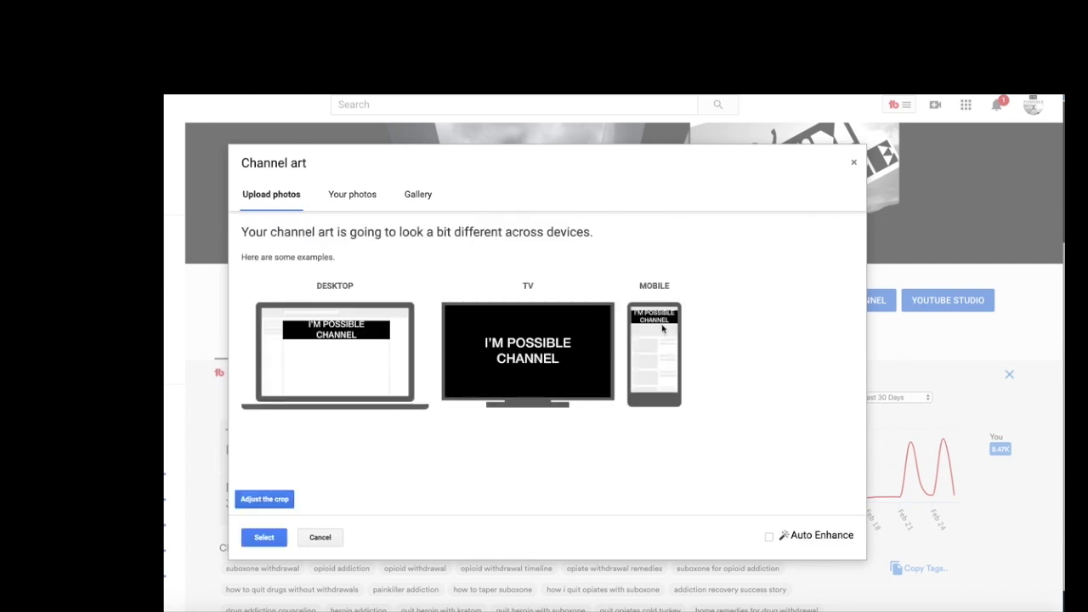
pyautogui.click(269, 503)
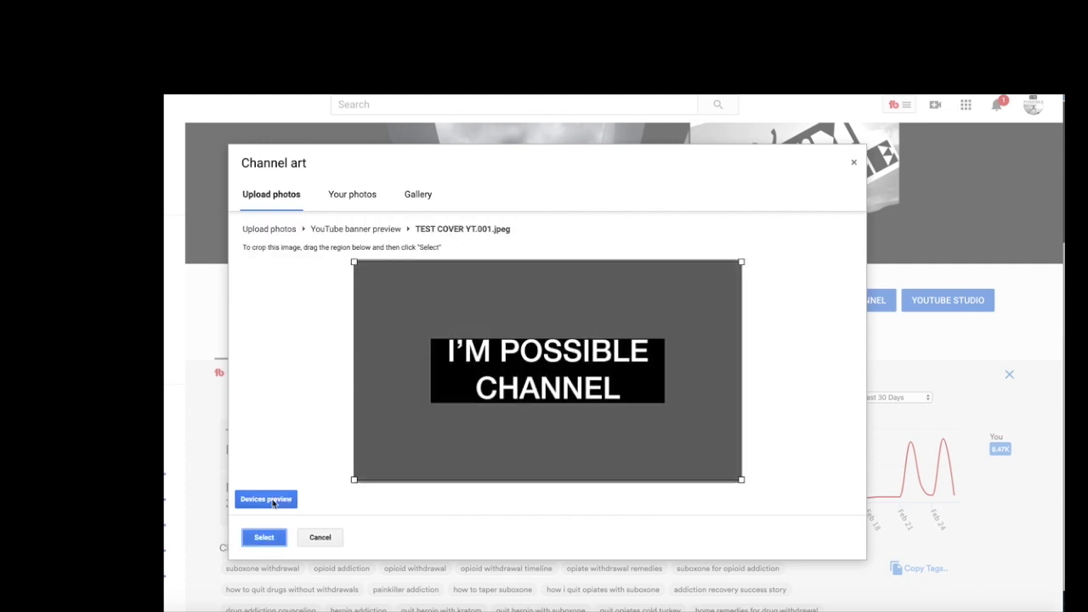
pyautogui.moveTo(503, 387); pyautogui.dragTo(513, 367)
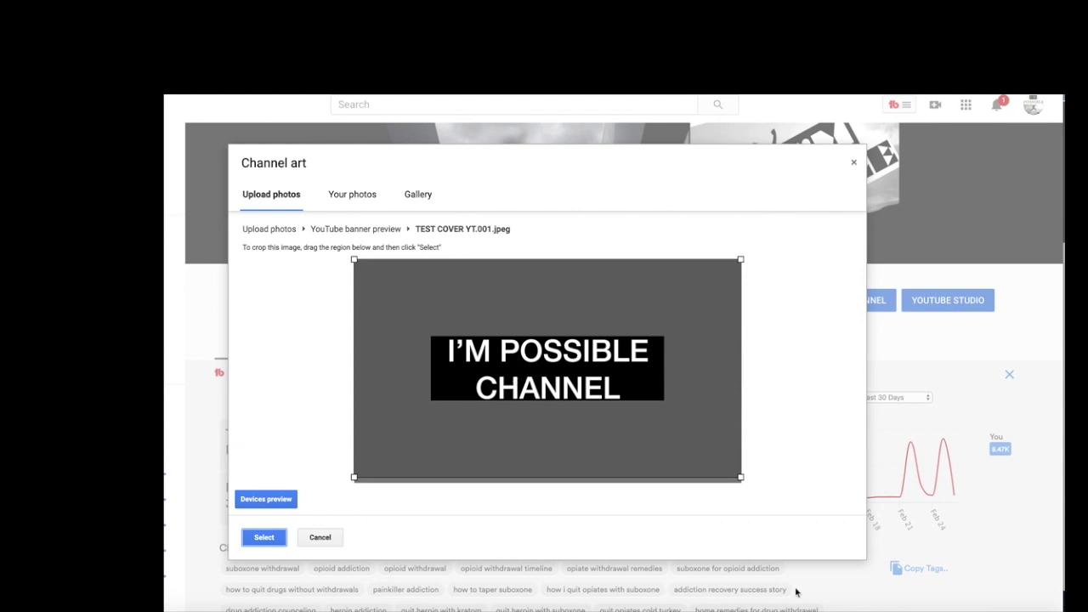
pyautogui.click(873, 608)
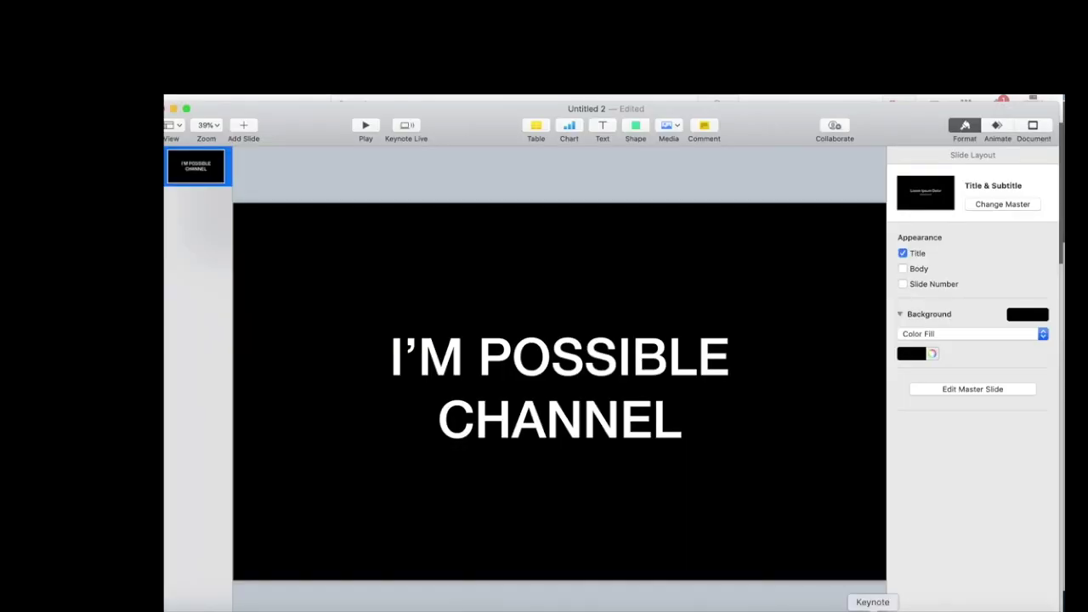
pyautogui.click(583, 398)
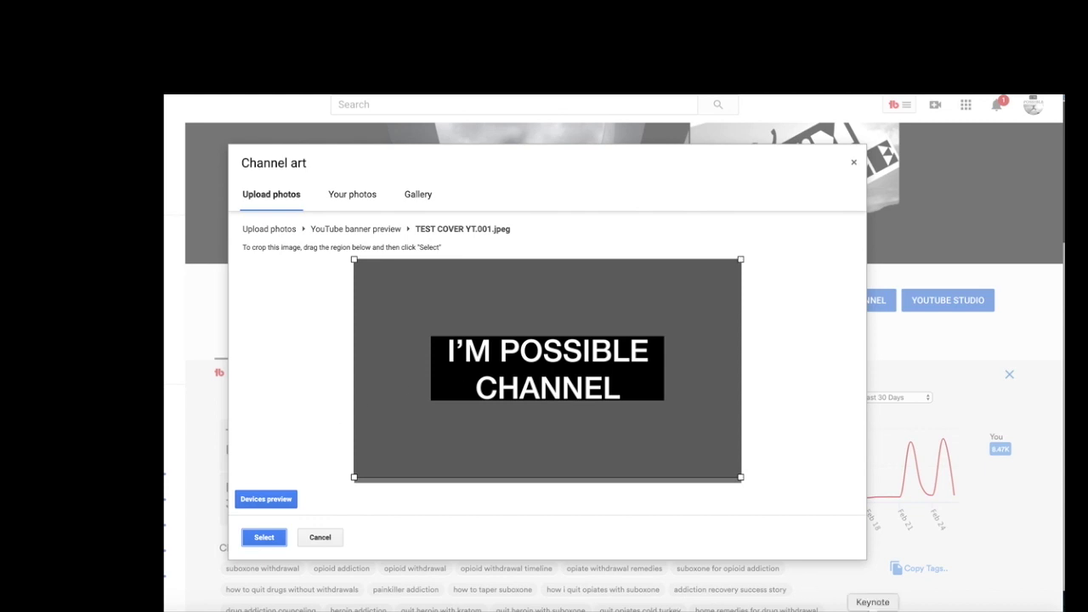
pyautogui.click(872, 610)
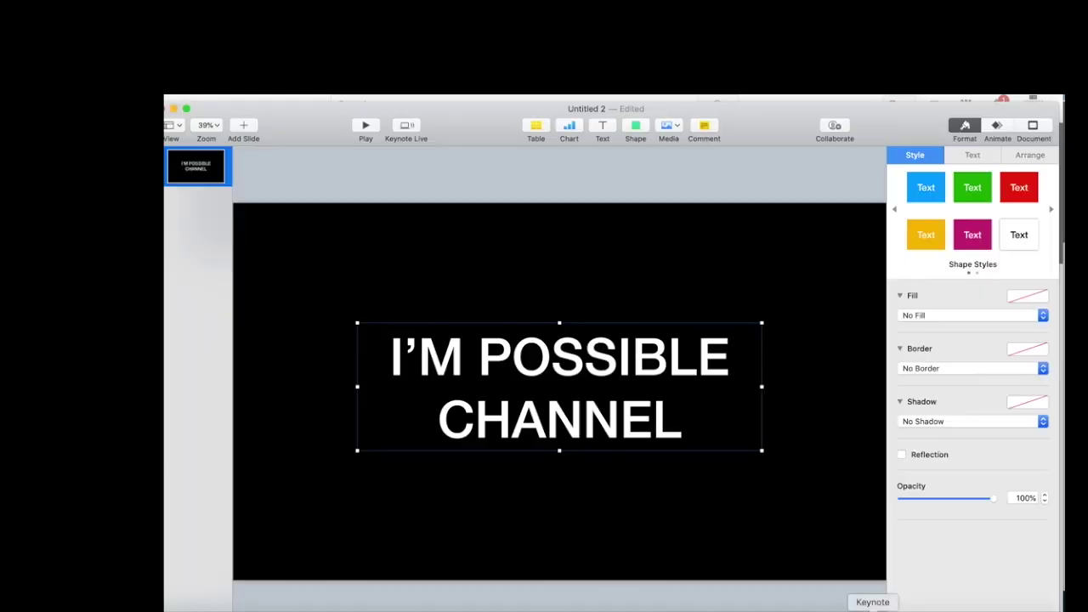
pyautogui.click(642, 387)
pyautogui.press('super+a')
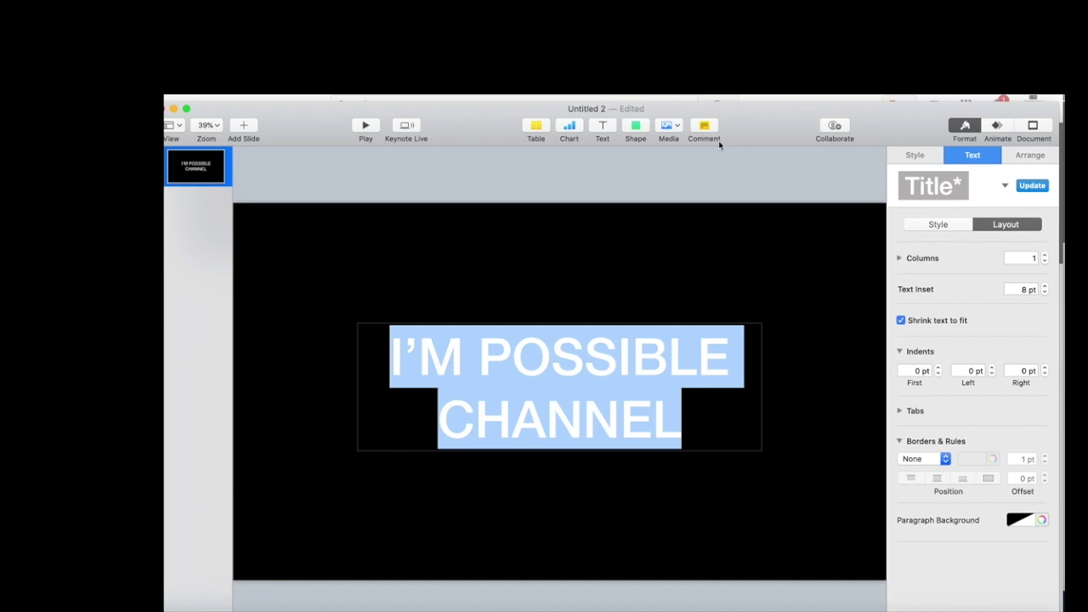
# Step: Insert the I'M POSSIBLE bridge banner image from the computer and shrink it
pyautogui.click(682, 129)
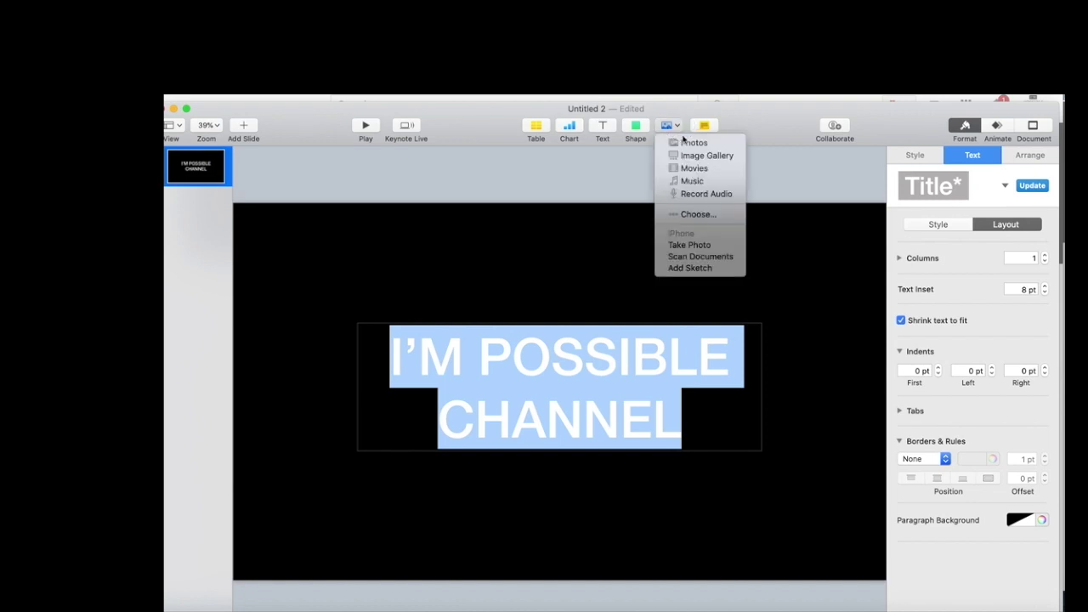
pyautogui.click(685, 214)
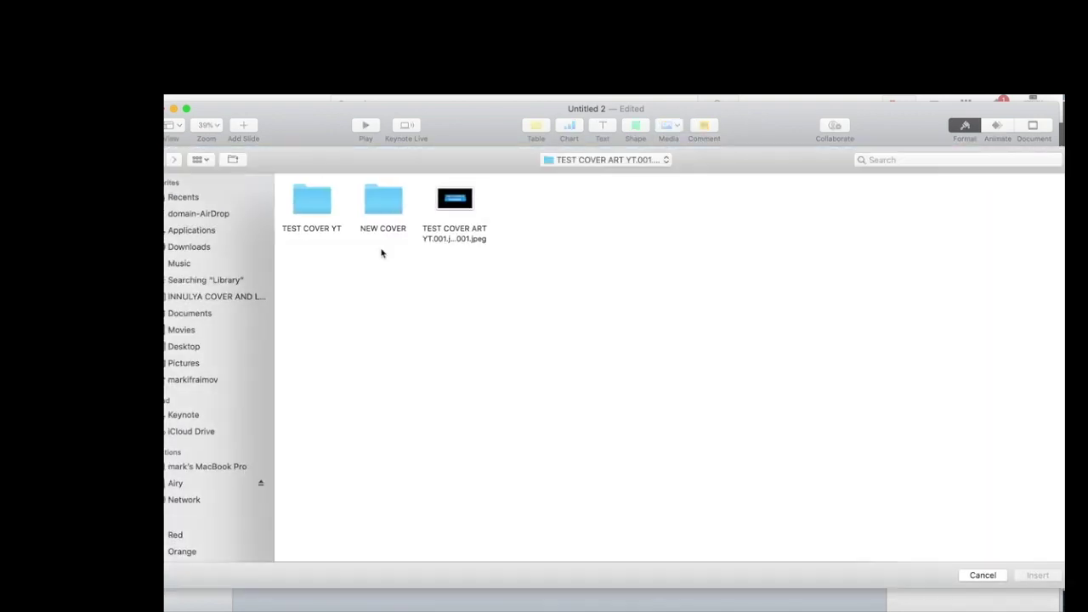
pyautogui.doubleClick(391, 199)
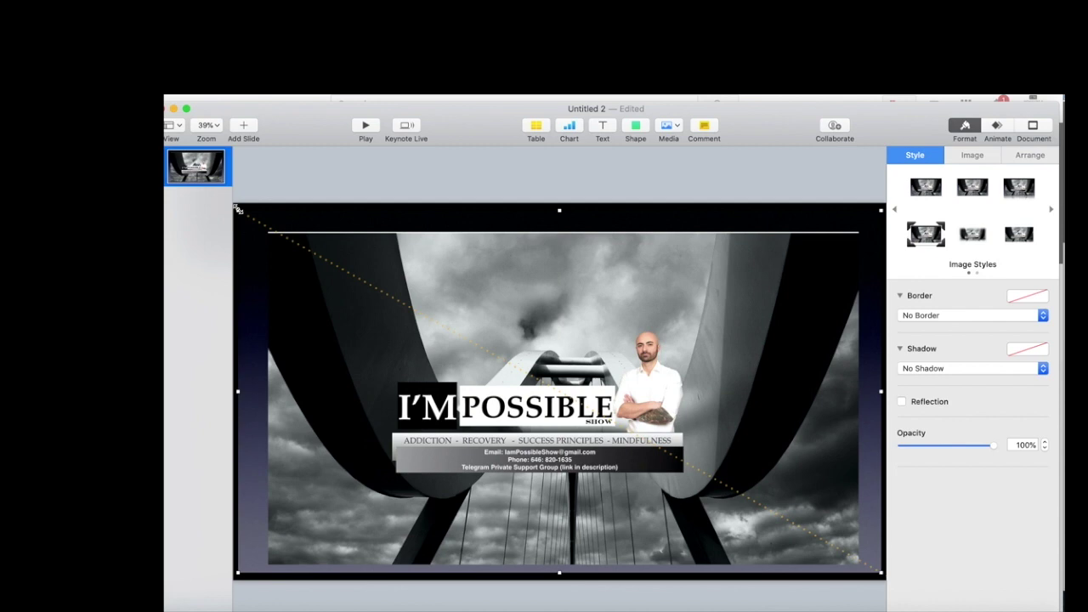
pyautogui.moveTo(238, 213); pyautogui.dragTo(493, 336)
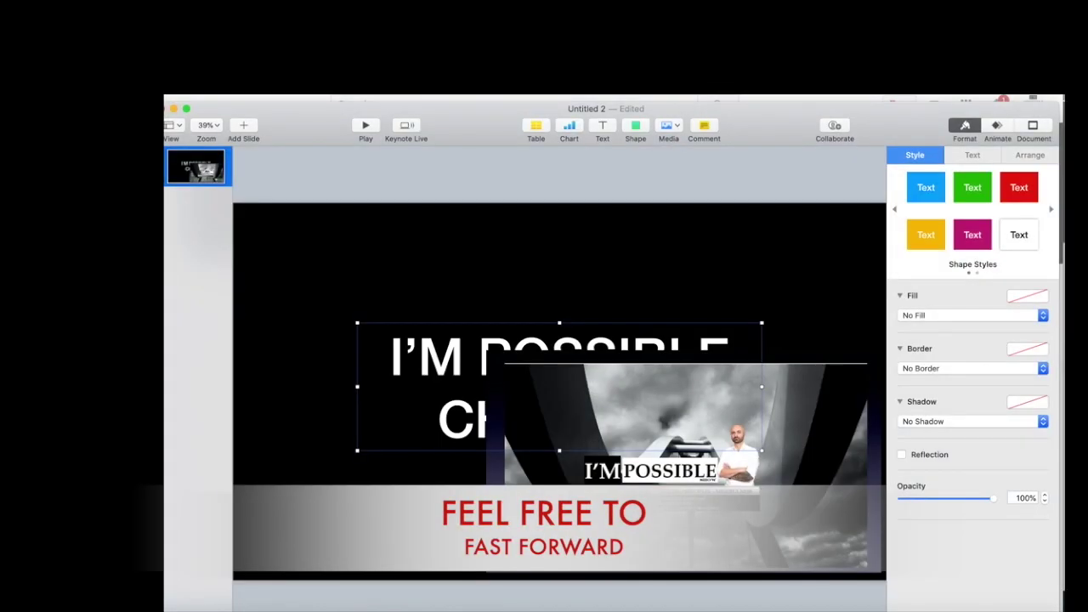
# Step: Move the show photo up and left above the FEEL FREE TO banner
pyautogui.moveTo(684, 523); pyautogui.dragTo(595, 456)
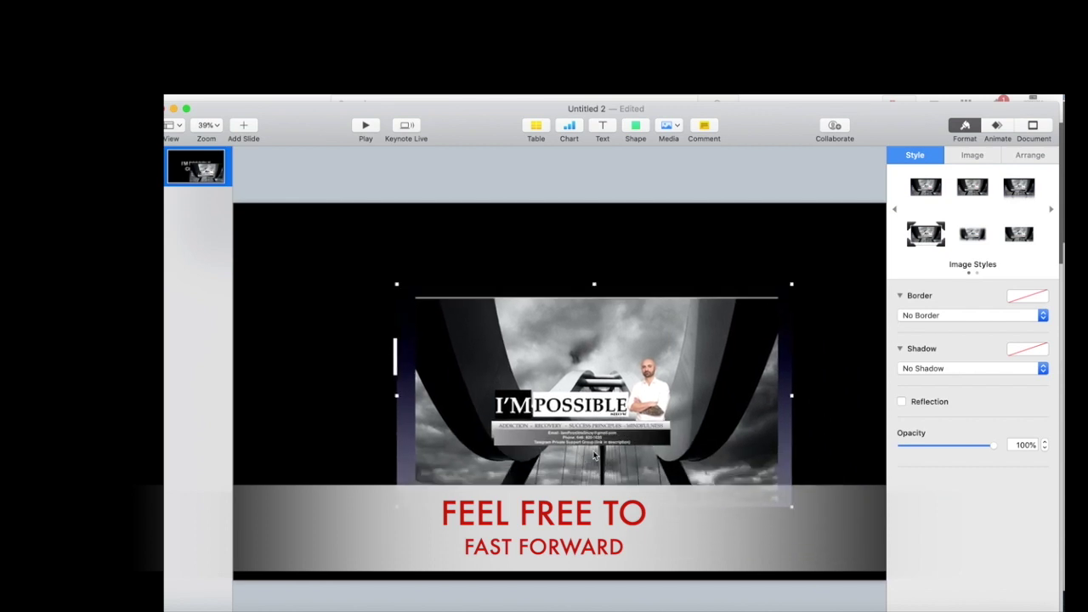
pyautogui.click(386, 362)
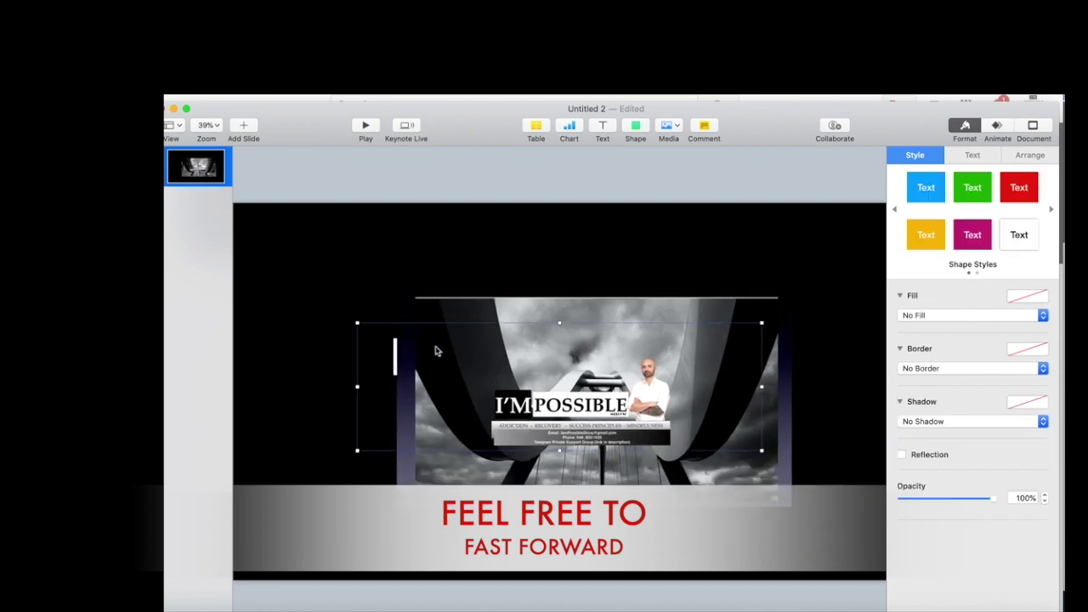
pyautogui.click(487, 311)
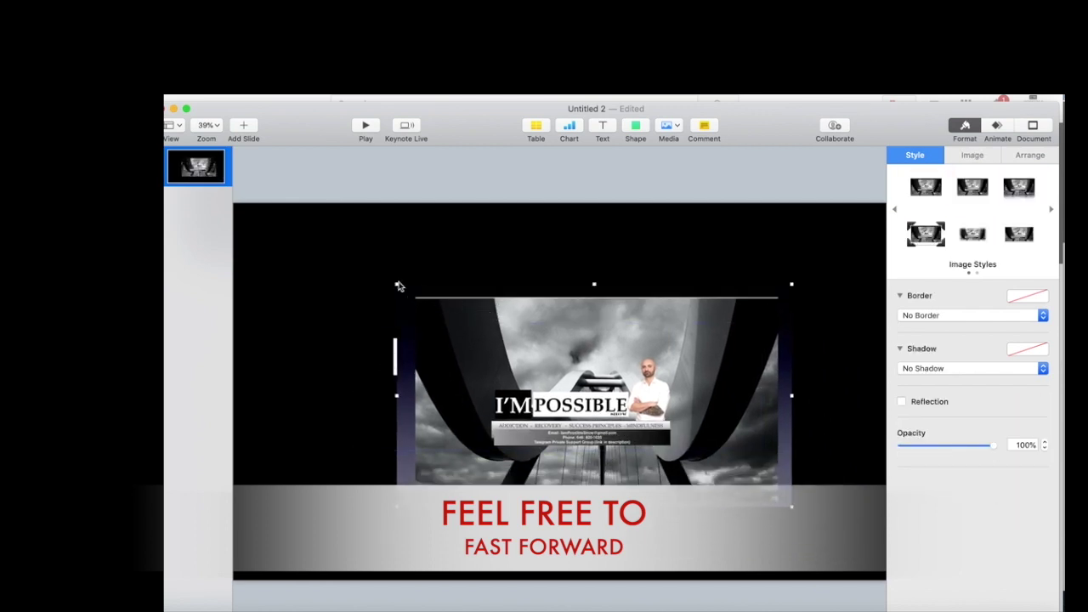
pyautogui.click(486, 376)
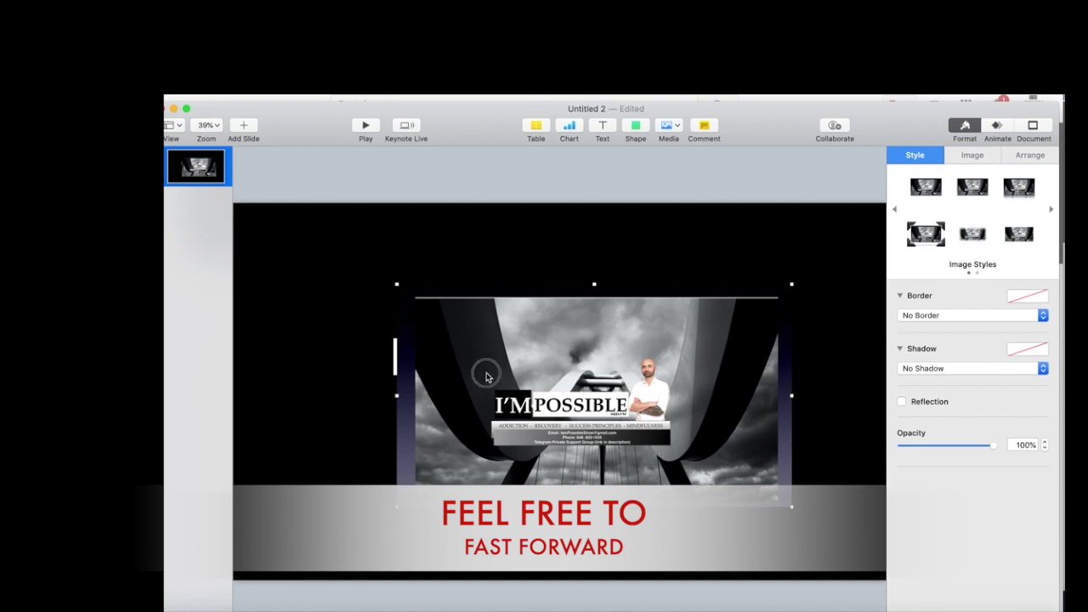
# Step: Enlarge the photo inside its mask so the I'MPOSSIBLE logo and the man fill the frame
pyautogui.click(546, 374)
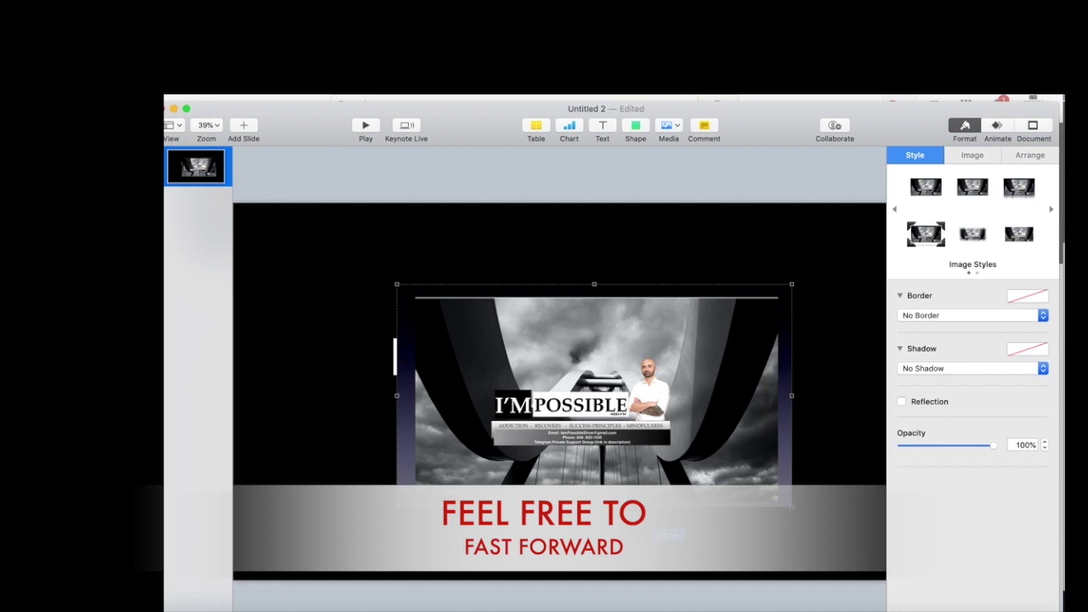
pyautogui.moveTo(595, 534); pyautogui.dragTo(648, 535)
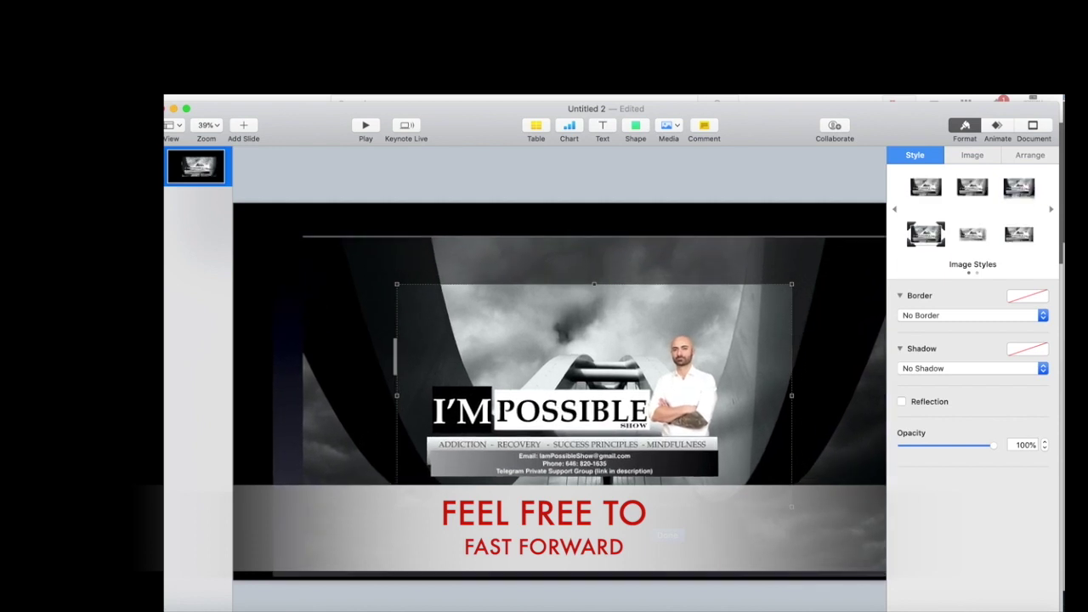
pyautogui.click(668, 535)
# Step: Reposition the cropped photo so it sits centred above the FEEL FREE TO strip
pyautogui.moveTo(581, 443); pyautogui.dragTo(608, 440)
pyautogui.click(406, 368)
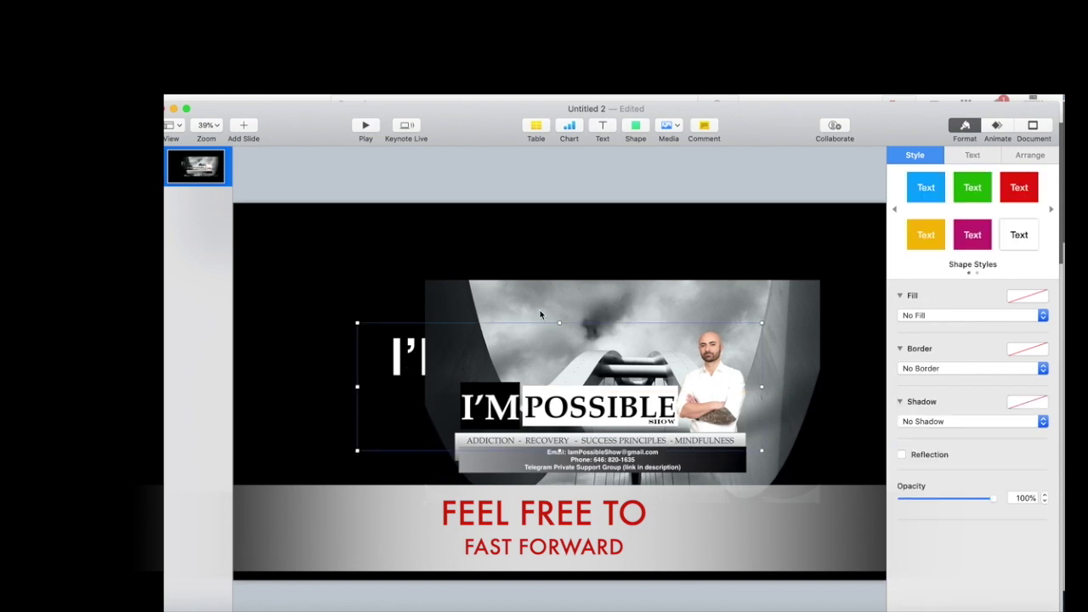
pyautogui.moveTo(544, 312); pyautogui.dragTo(493, 314)
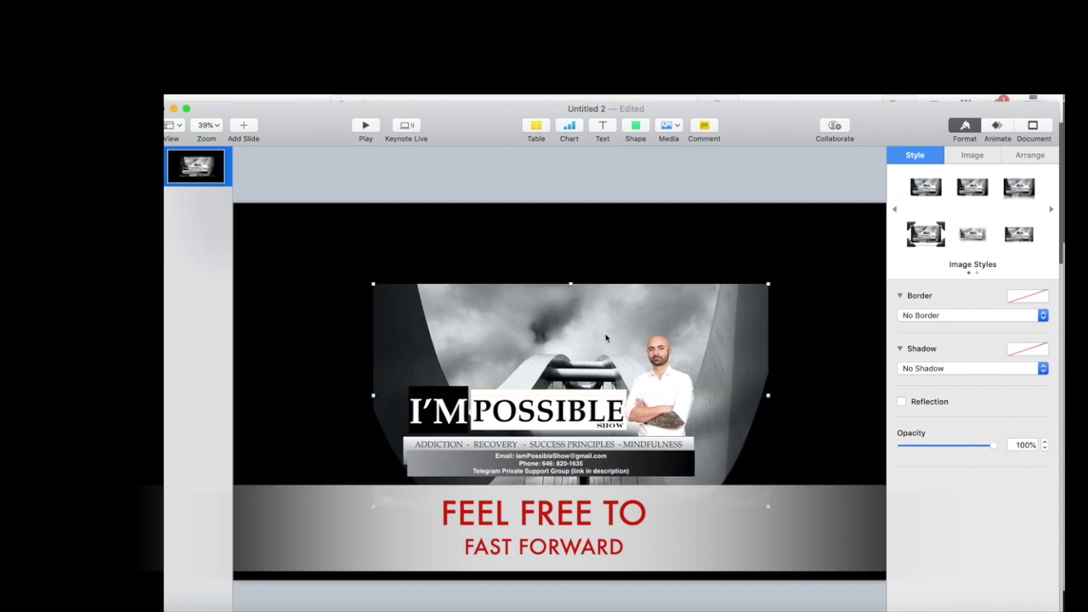
pyautogui.moveTo(626, 315); pyautogui.dragTo(650, 304)
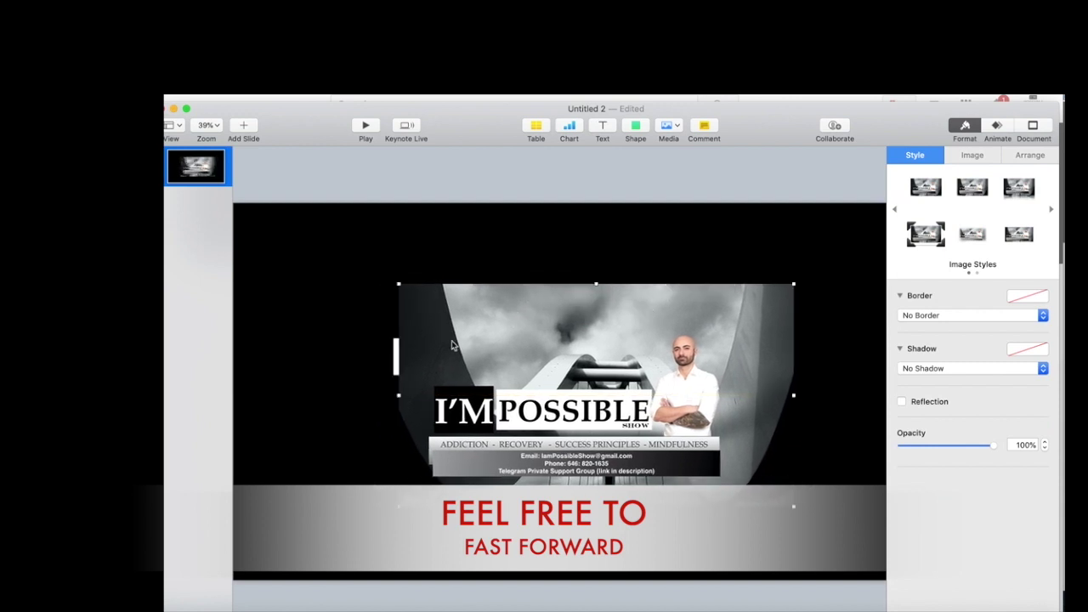
# Step: Give the title text box a white paragraph background and move the bridge photo slightly left
pyautogui.click(395, 347)
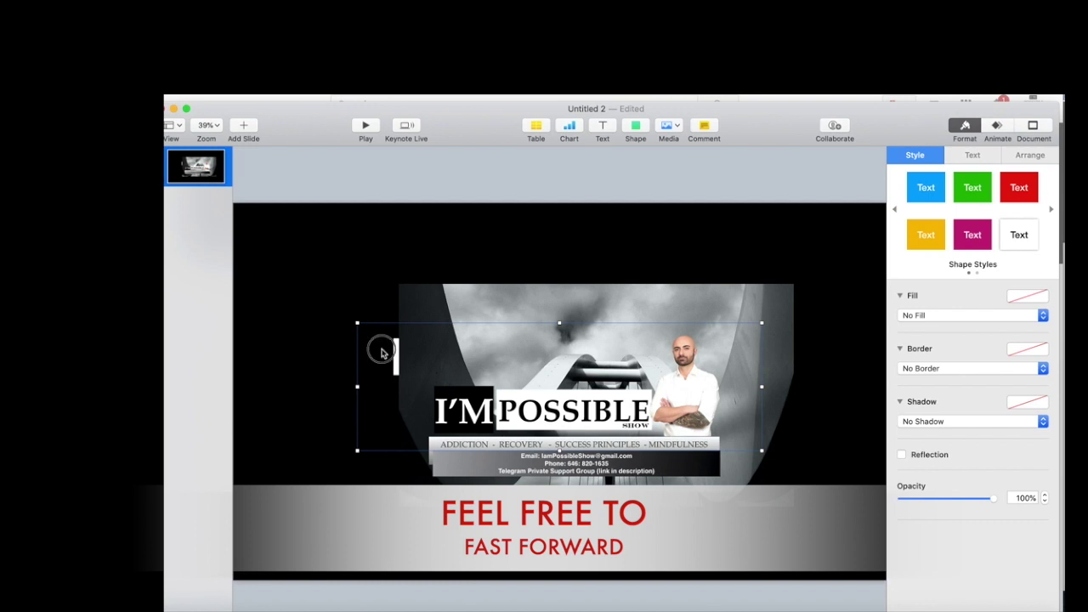
pyautogui.doubleClick(382, 347)
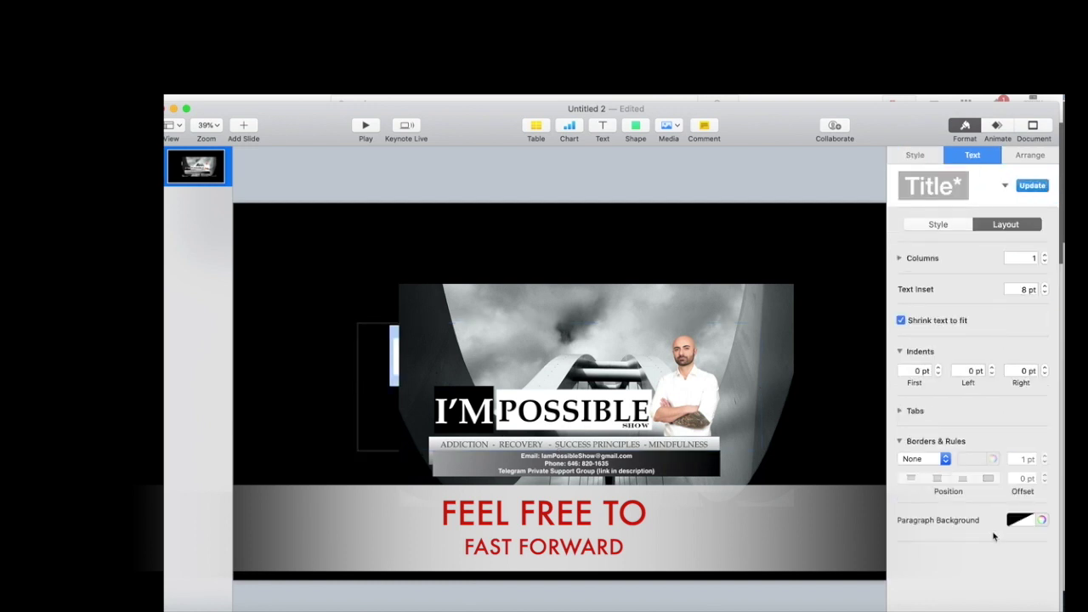
pyautogui.click(1039, 522)
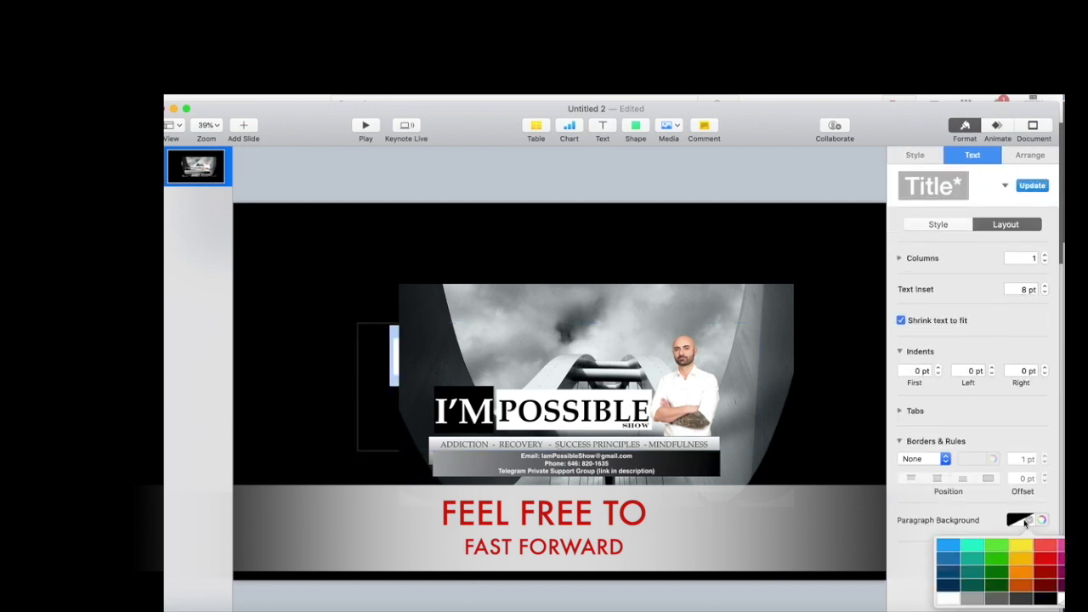
pyautogui.click(947, 599)
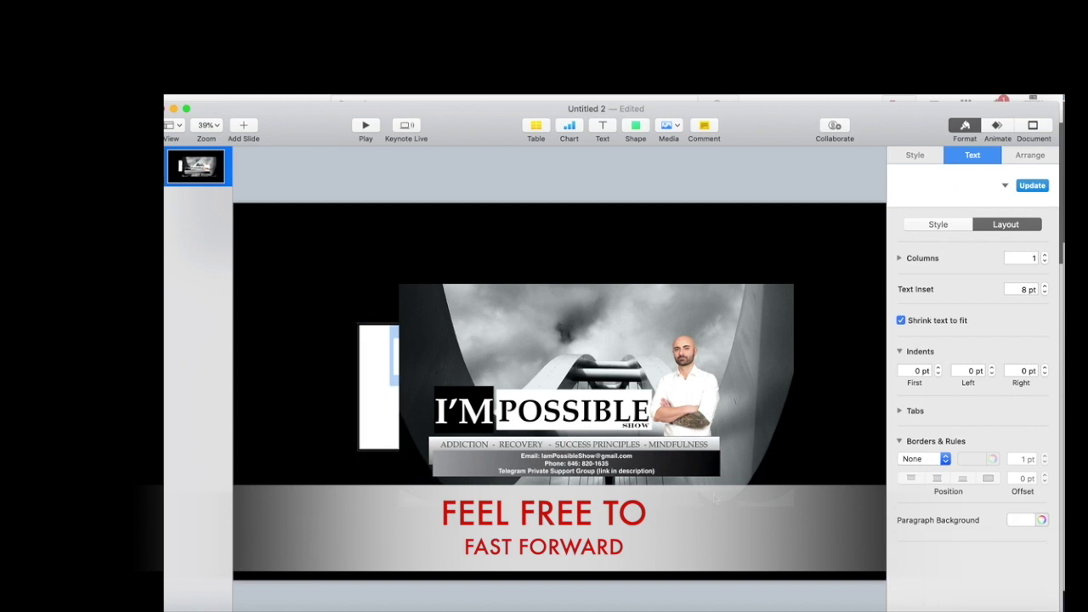
pyautogui.moveTo(655, 368); pyautogui.dragTo(616, 368)
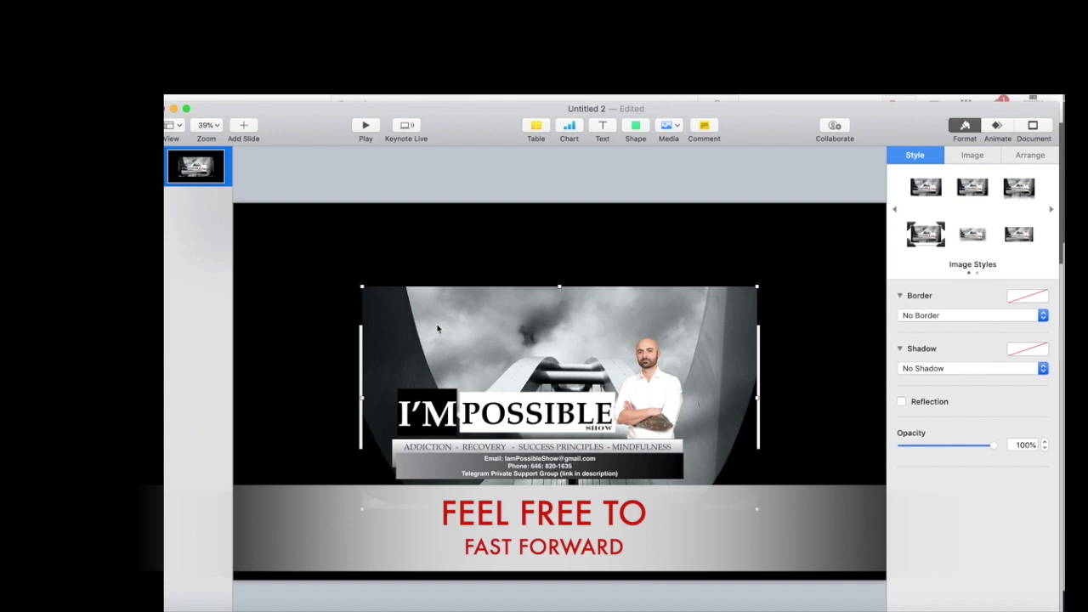
# Step: Shrink the bridge photo from its top-left and bottom-right corners and nudge it up-left
pyautogui.moveTo(362, 286); pyautogui.dragTo(500, 334)
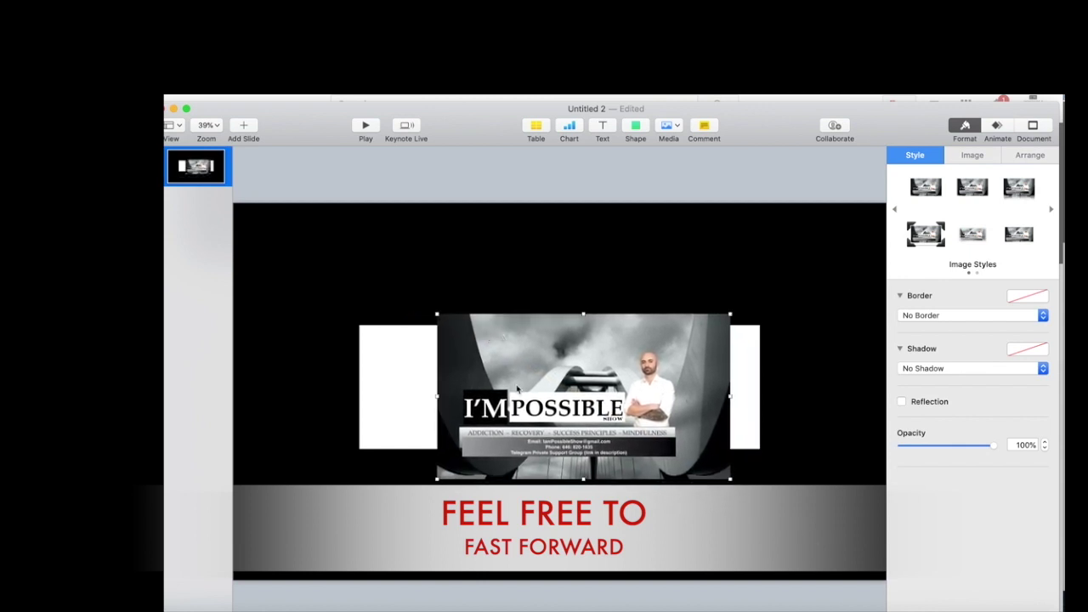
pyautogui.moveTo(641, 402); pyautogui.dragTo(640, 397)
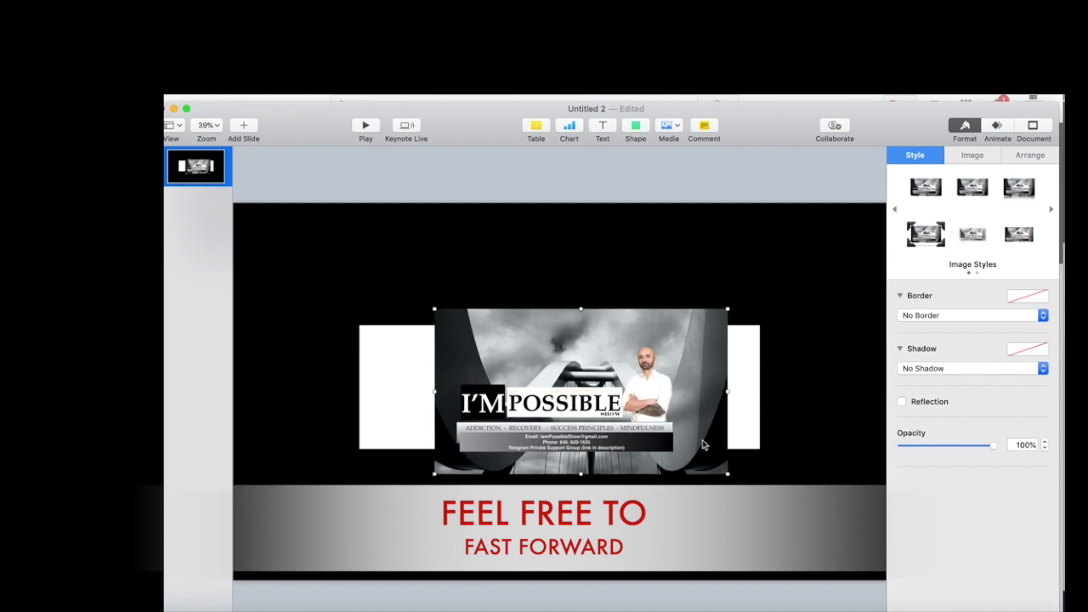
pyautogui.moveTo(727, 474); pyautogui.dragTo(714, 466)
pyautogui.moveTo(687, 403); pyautogui.dragTo(679, 394)
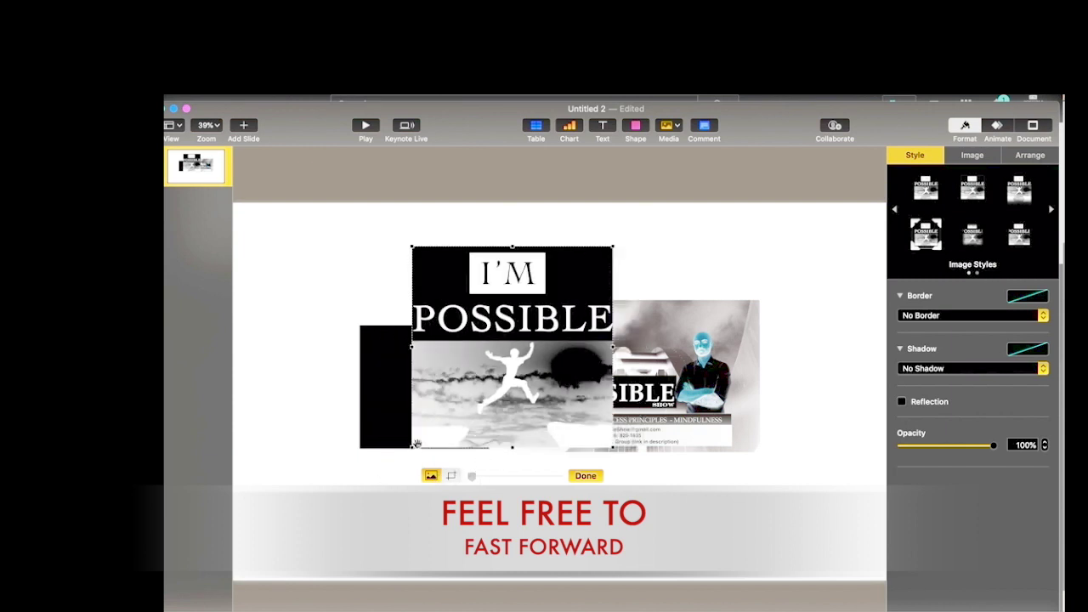
# Step: Tighten the jumping-figure image's crop and place it onto the black shape
pyautogui.moveTo(412, 448); pyautogui.dragTo(460, 398)
pyautogui.moveTo(506, 341); pyautogui.dragTo(419, 392)
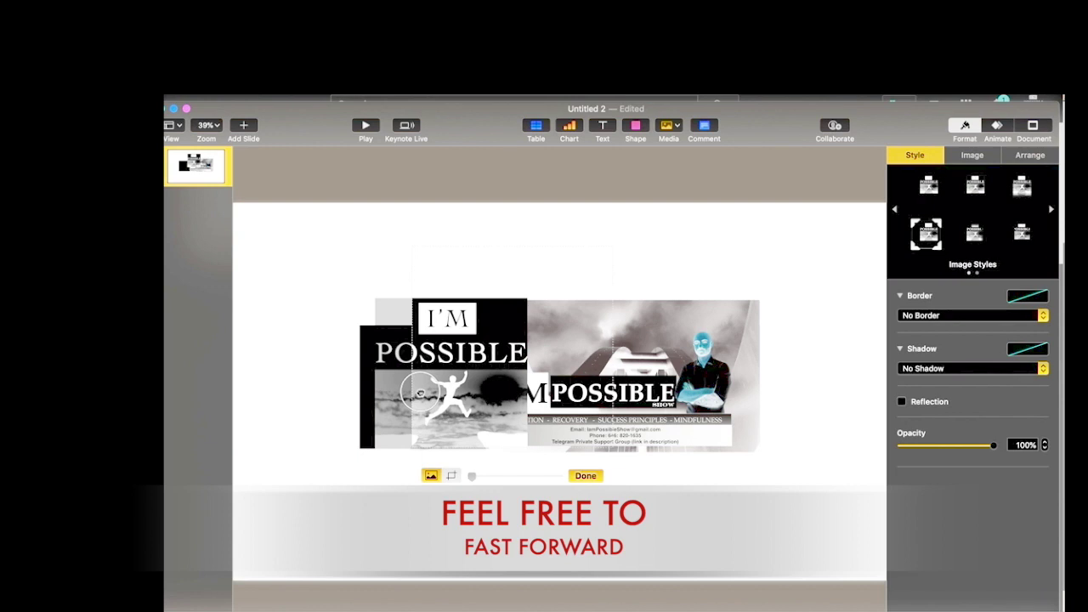
pyautogui.click(585, 475)
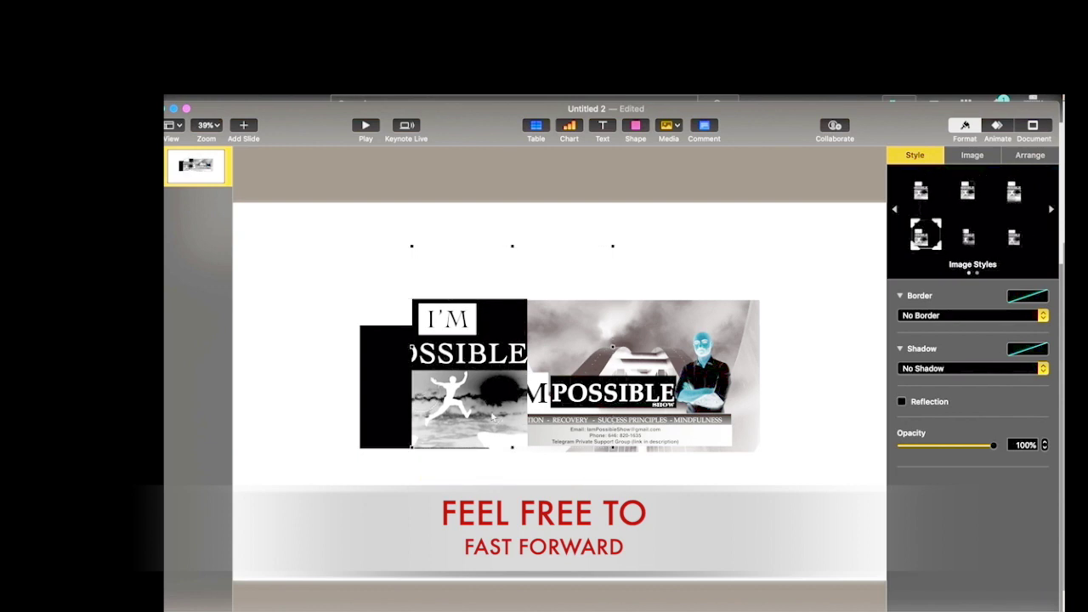
pyautogui.moveTo(492, 418); pyautogui.dragTo(419, 382)
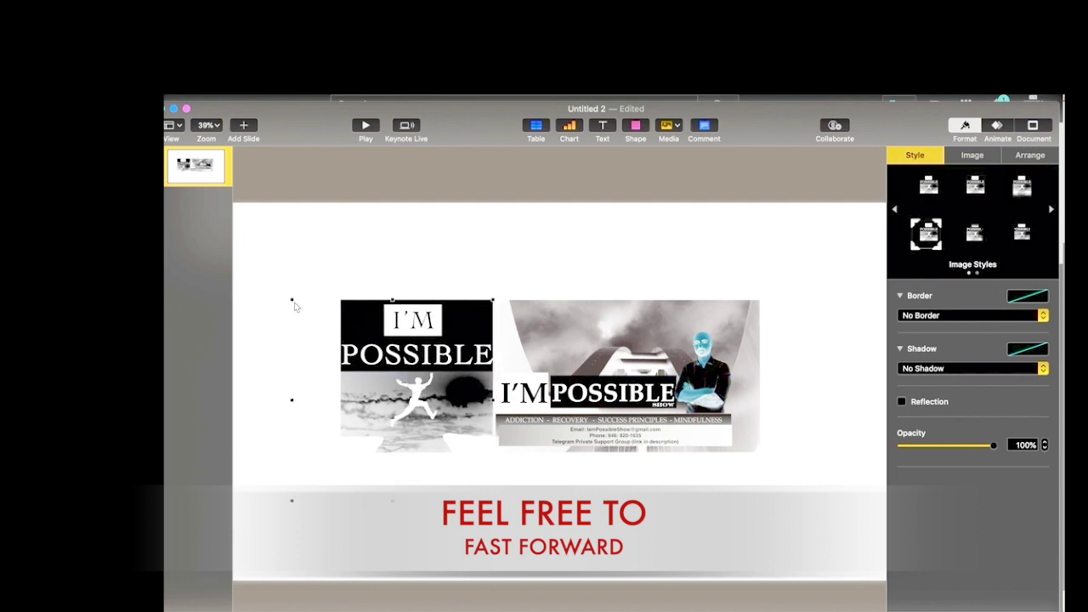
pyautogui.moveTo(295, 306); pyautogui.dragTo(328, 322)
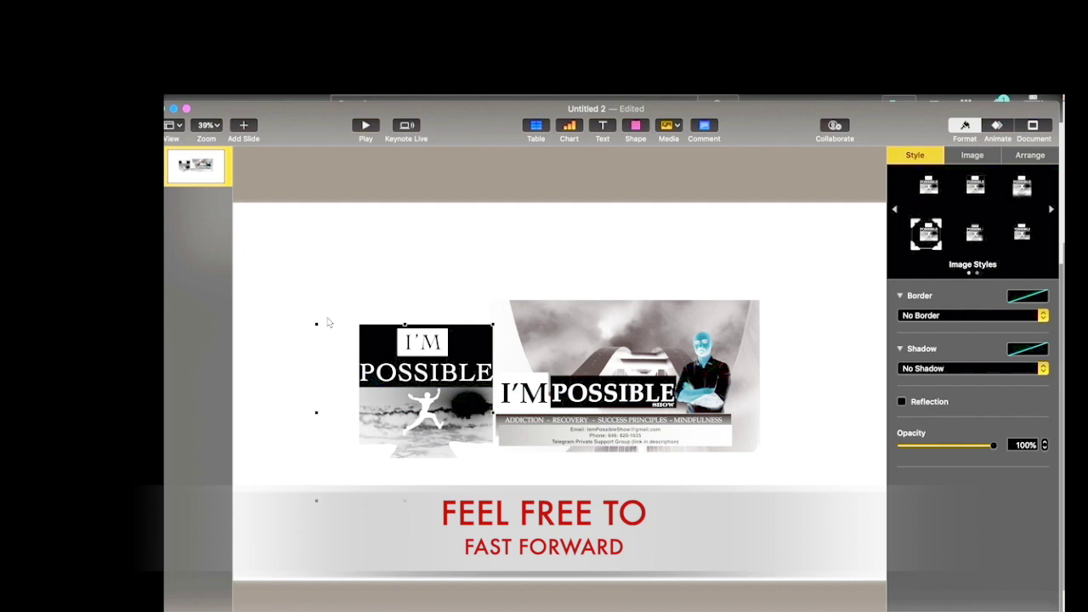
pyautogui.click(328, 322)
pyautogui.moveTo(429, 355)
pyautogui.mouseDown()
pyautogui.moveTo(428, 374)
pyautogui.moveTo(429, 359)
pyautogui.mouseUp()
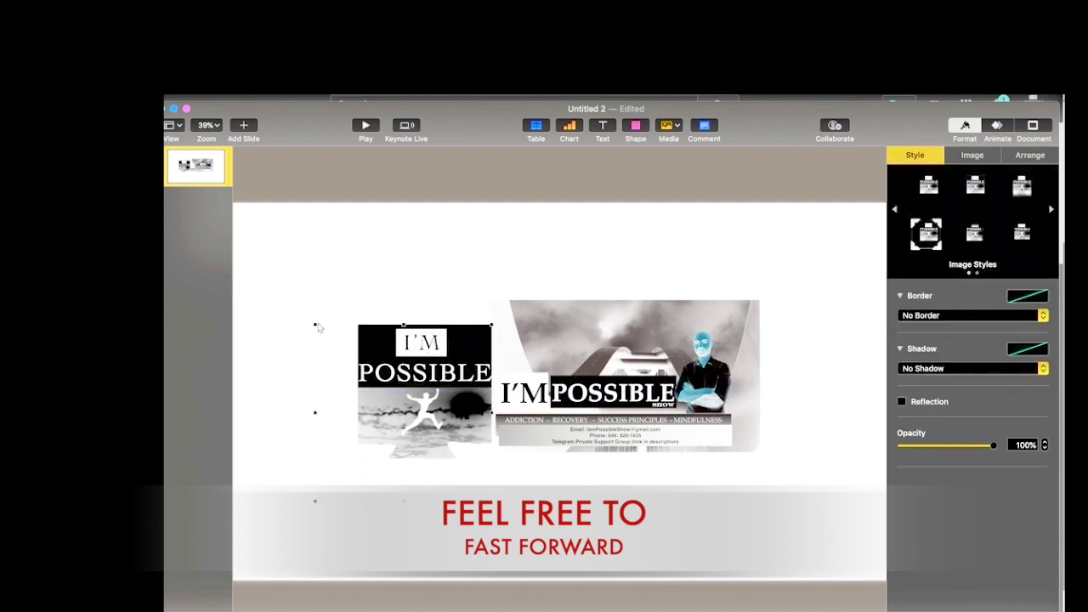
# Step: Enlarge and reposition the jumping-figure image, then resize the picture within its mask
pyautogui.moveTo(316, 324); pyautogui.dragTo(370, 290)
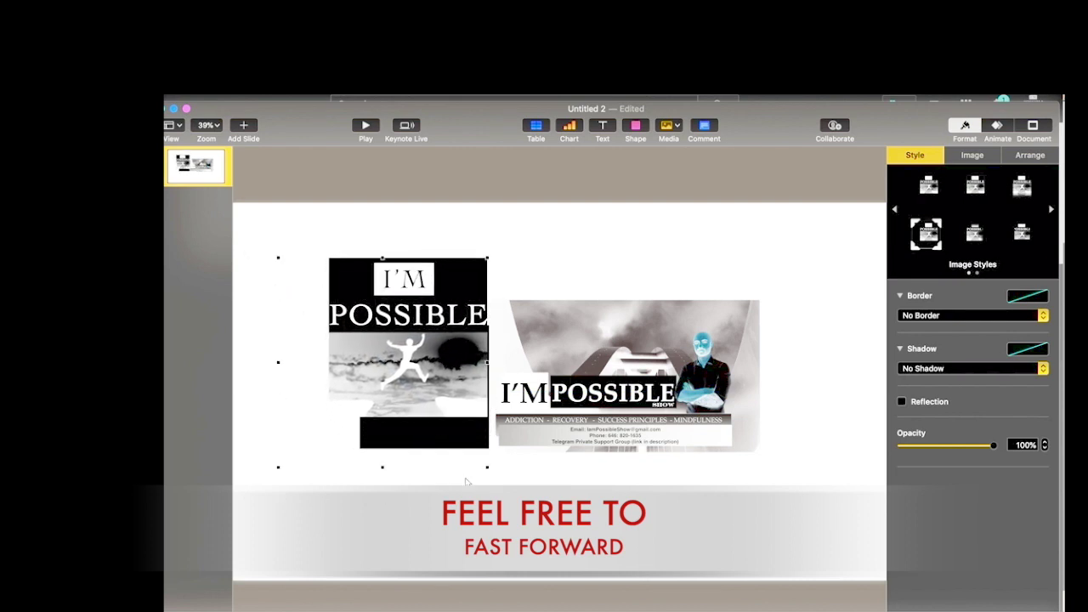
pyautogui.moveTo(487, 468); pyautogui.dragTo(498, 476)
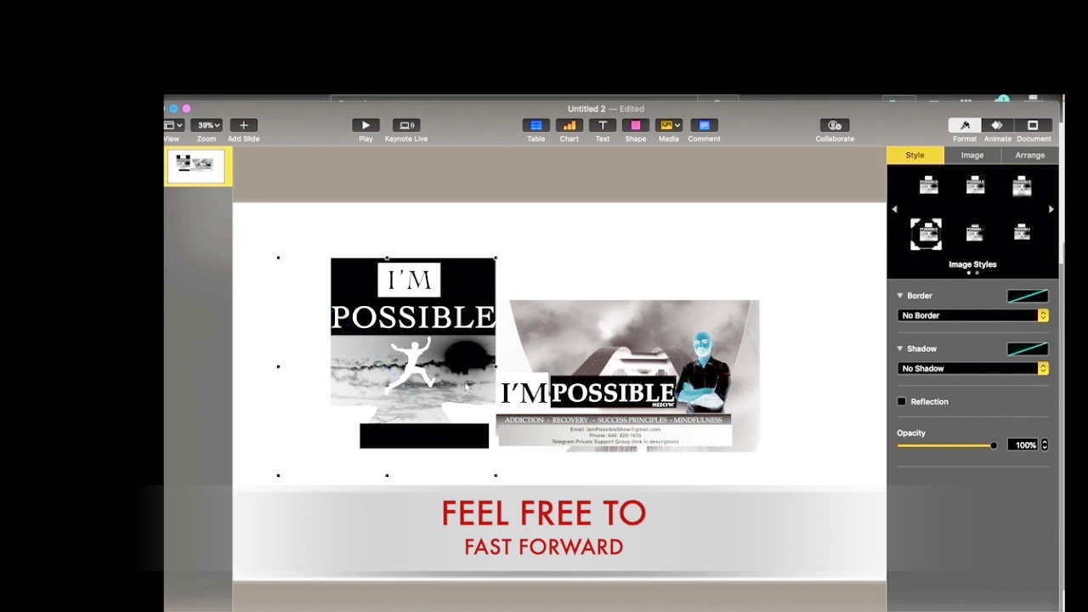
pyautogui.moveTo(463, 387); pyautogui.dragTo(465, 413)
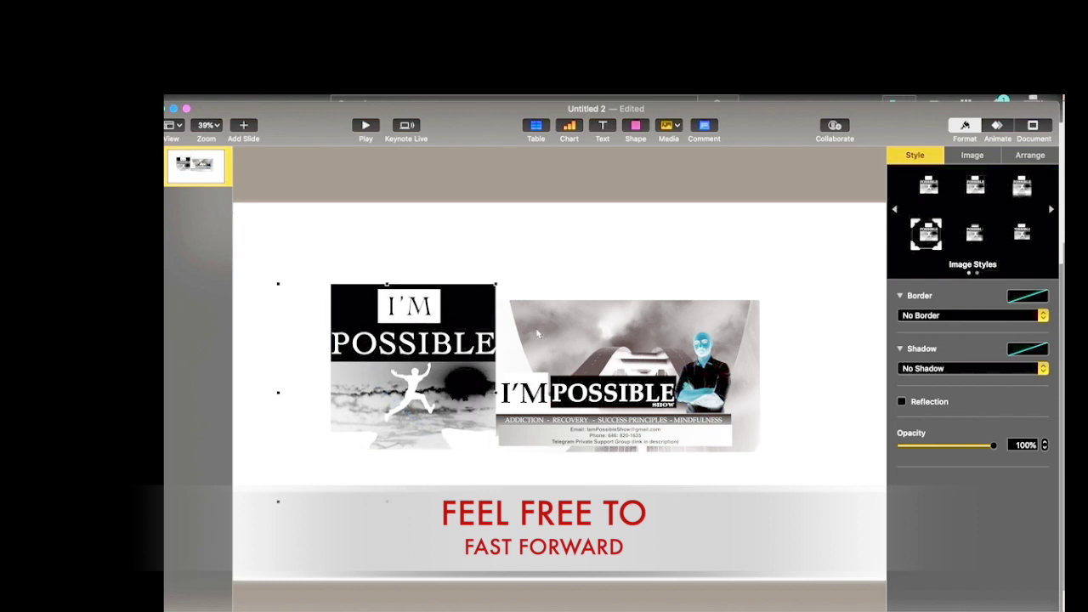
pyautogui.moveTo(496, 284); pyautogui.dragTo(529, 253)
pyautogui.moveTo(487, 311); pyautogui.dragTo(451, 322)
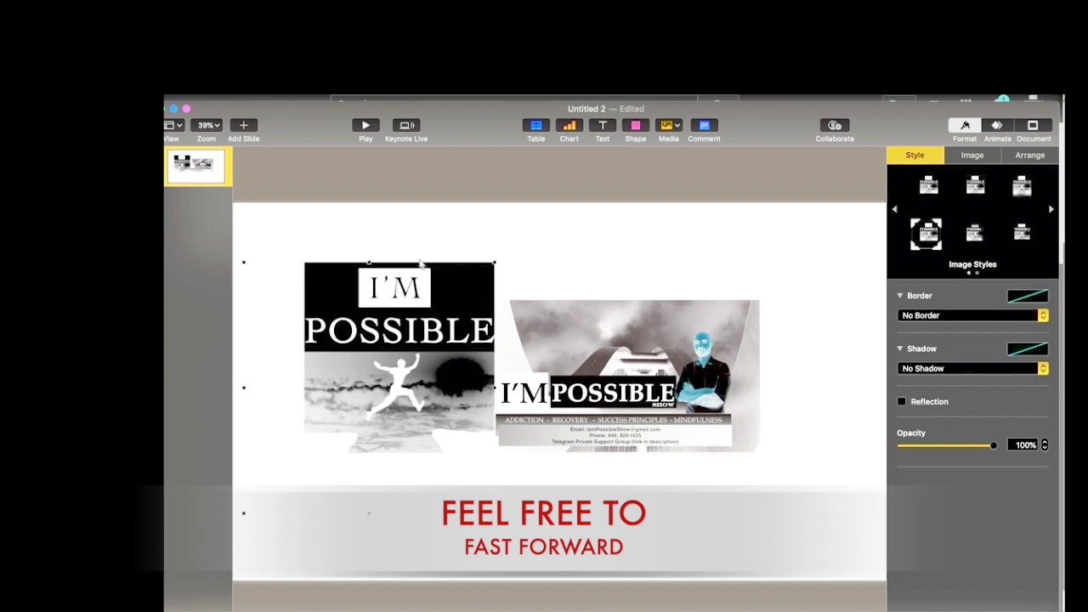
pyautogui.doubleClick(414, 306)
pyautogui.moveTo(328, 544); pyautogui.dragTo(332, 541)
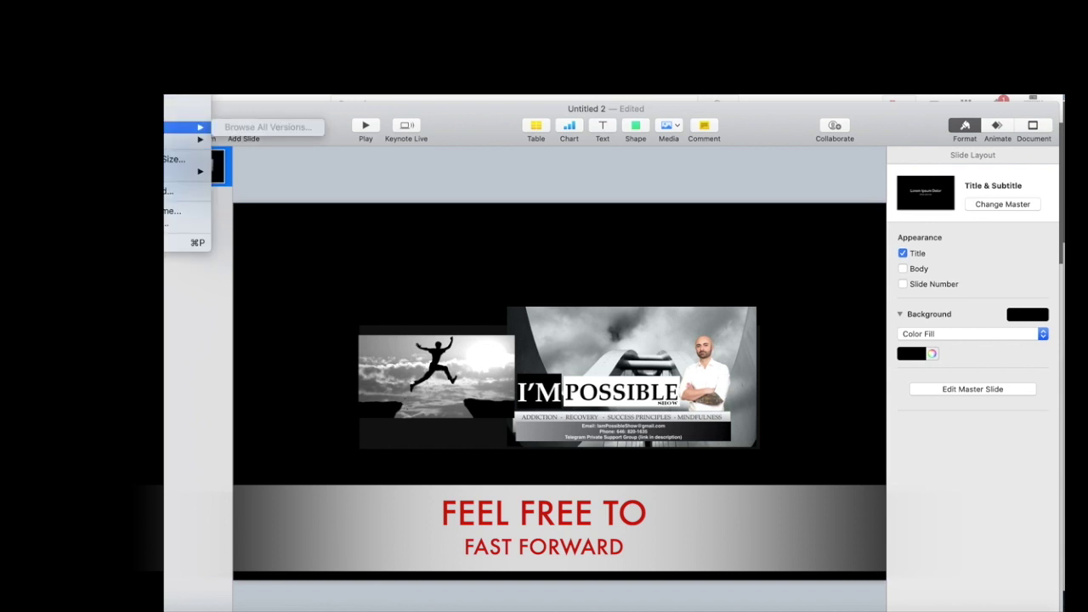
# Step: Export the slide as a JPEG to Desktop's TEST COVER YT folder, replacing TEST COVER YT.001.jpeg
pyautogui.moveTo(183, 138)
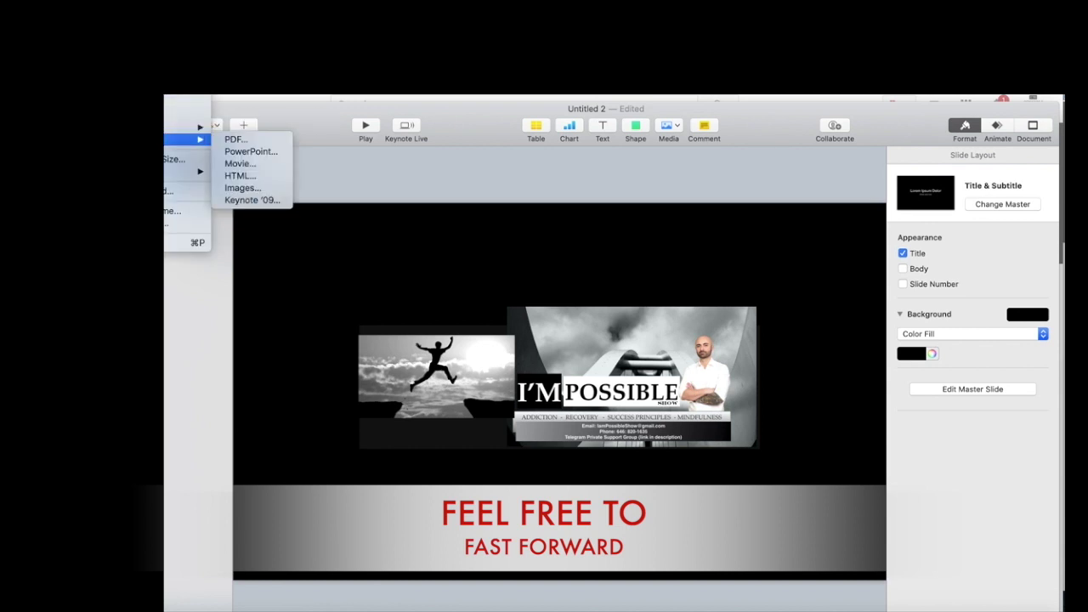
pyautogui.click(268, 187)
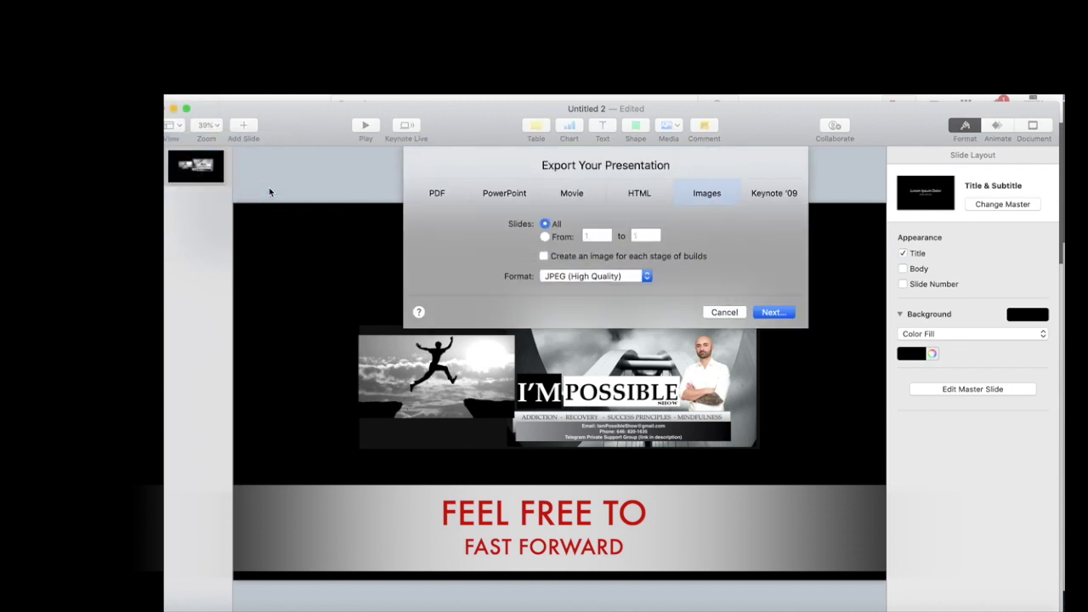
pyautogui.click(786, 312)
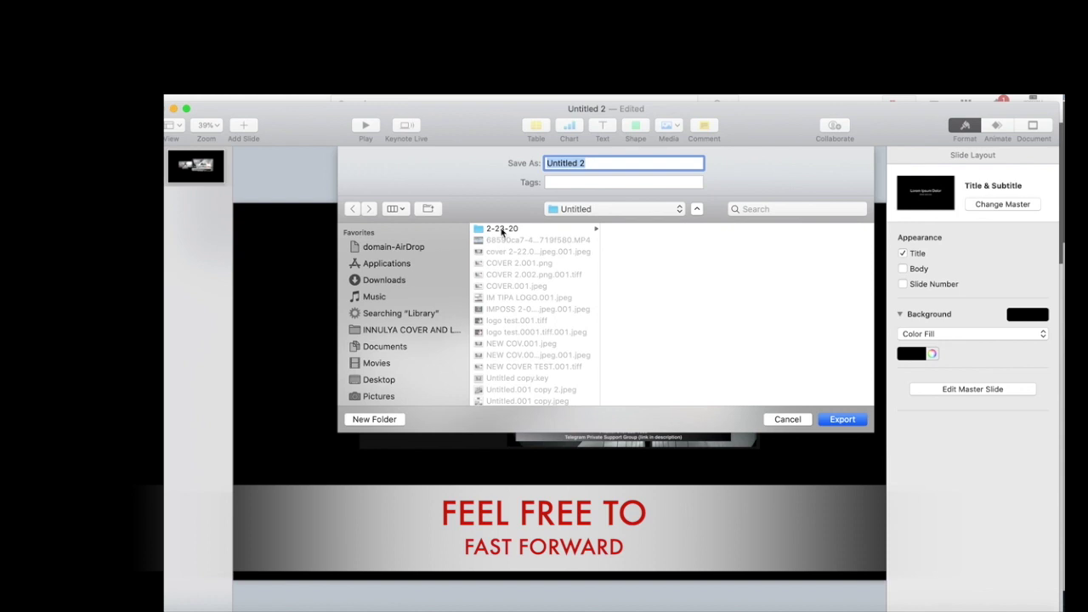
pyautogui.click(380, 381)
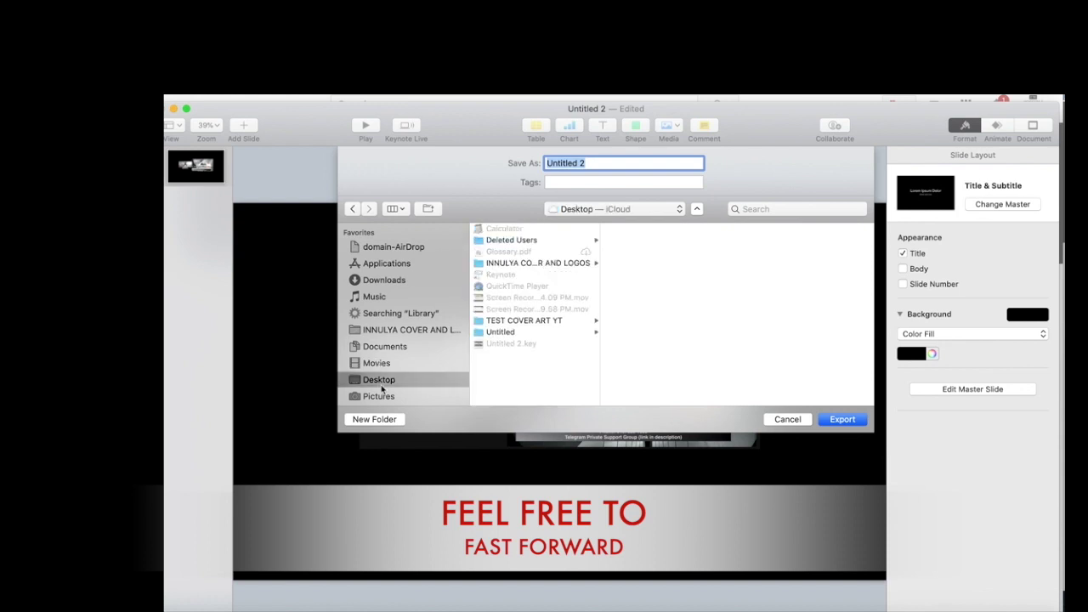
pyautogui.click(511, 321)
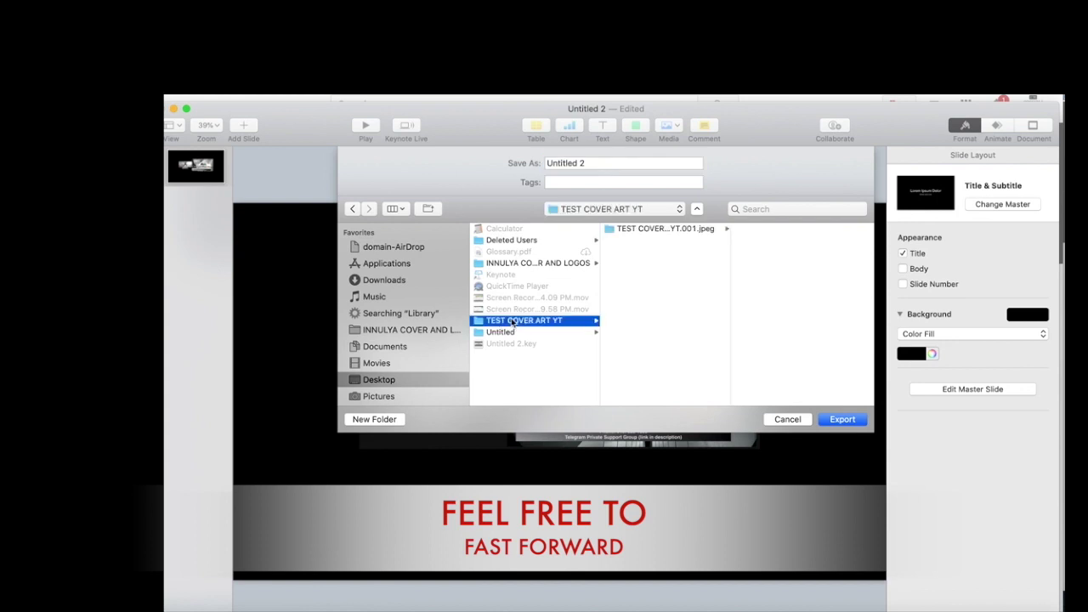
pyautogui.click(644, 229)
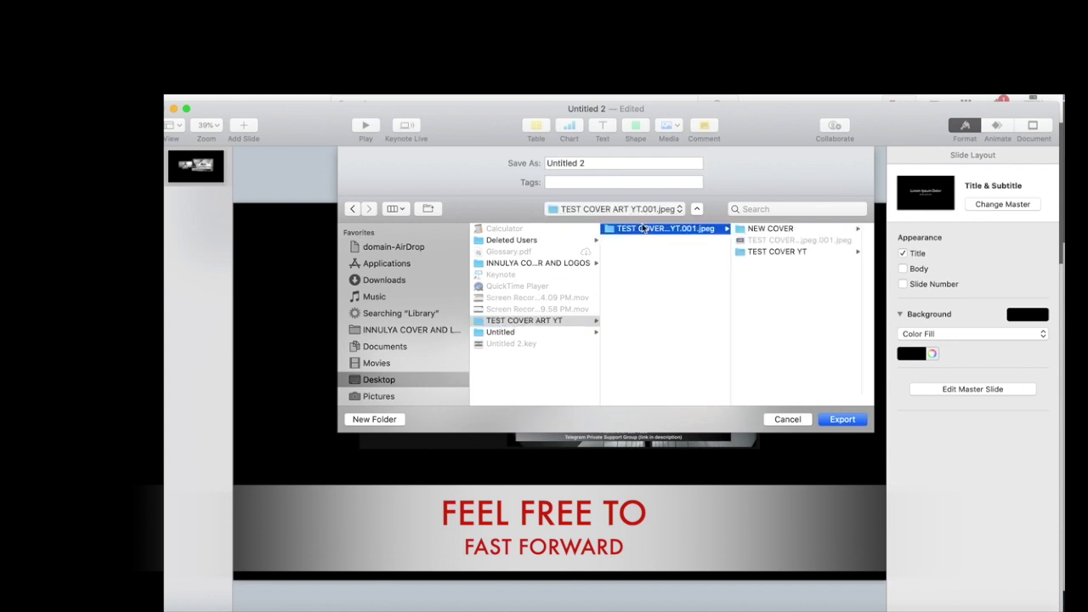
pyautogui.click(763, 253)
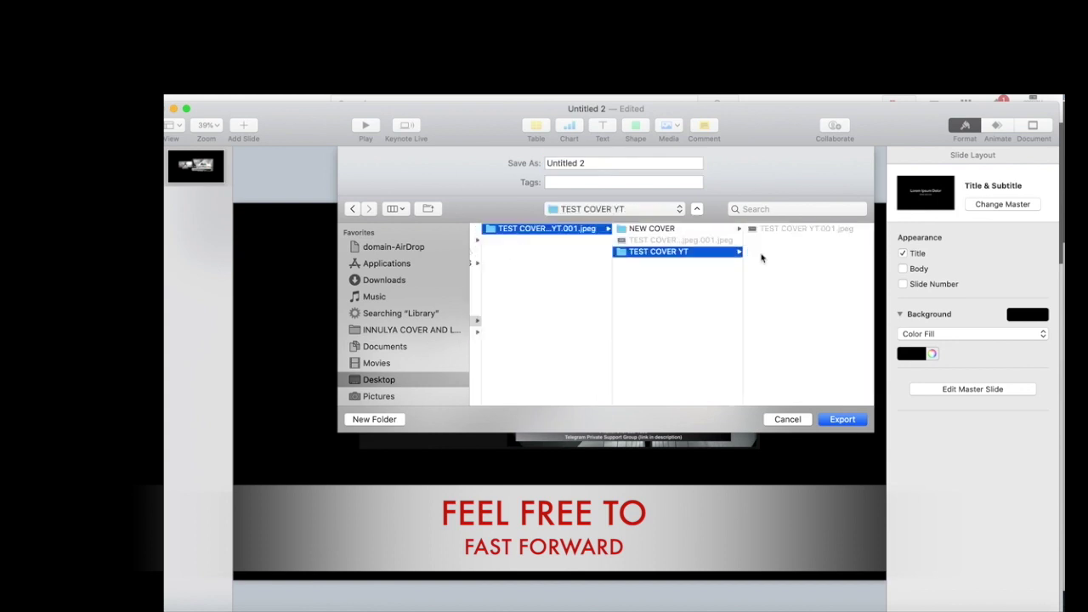
pyautogui.click(780, 229)
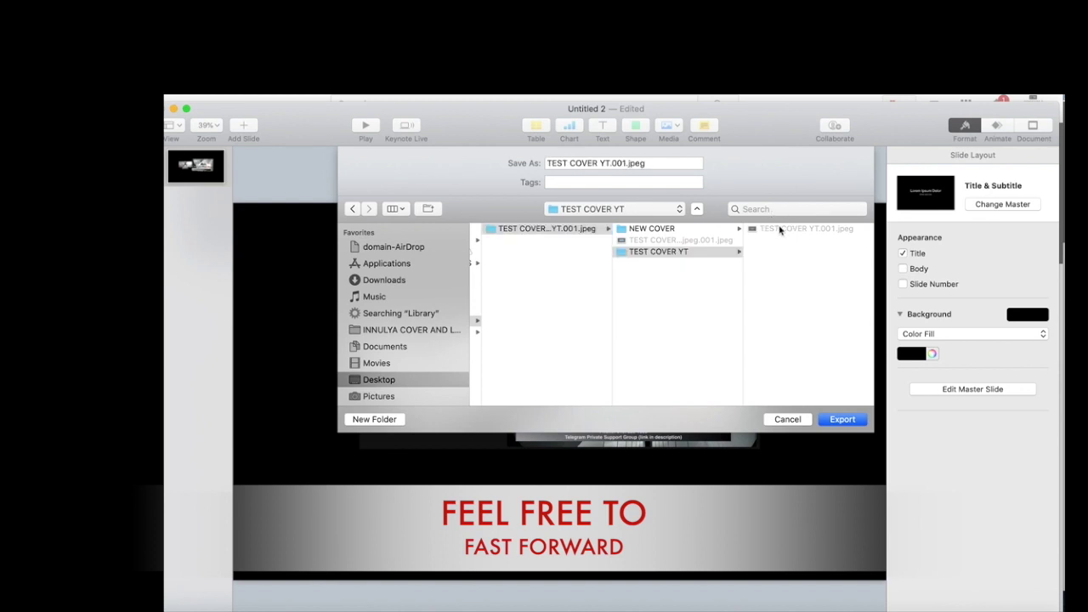
pyautogui.click(857, 419)
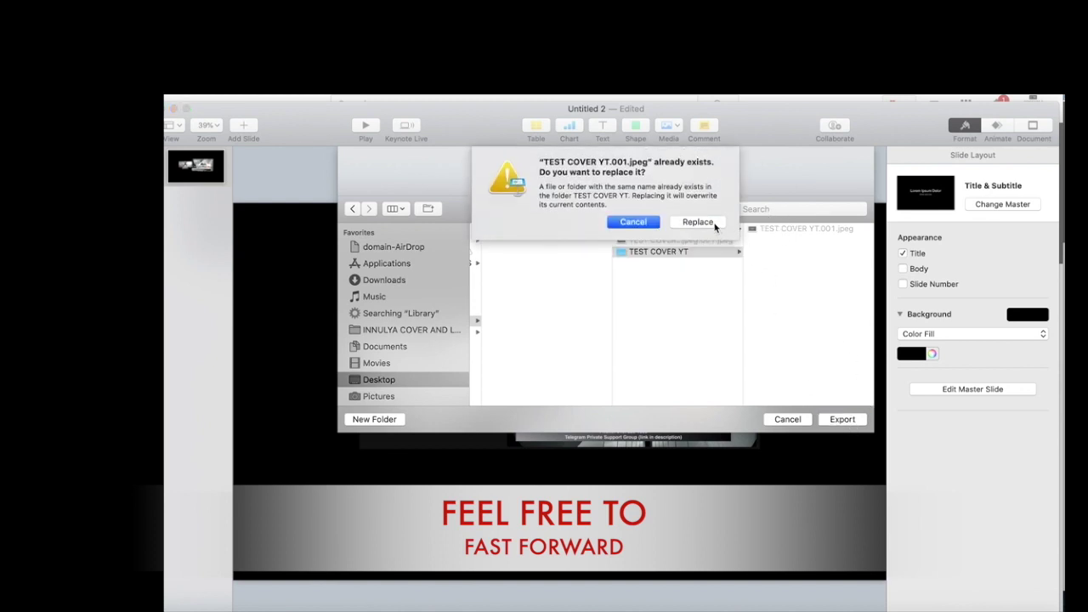
pyautogui.click(696, 222)
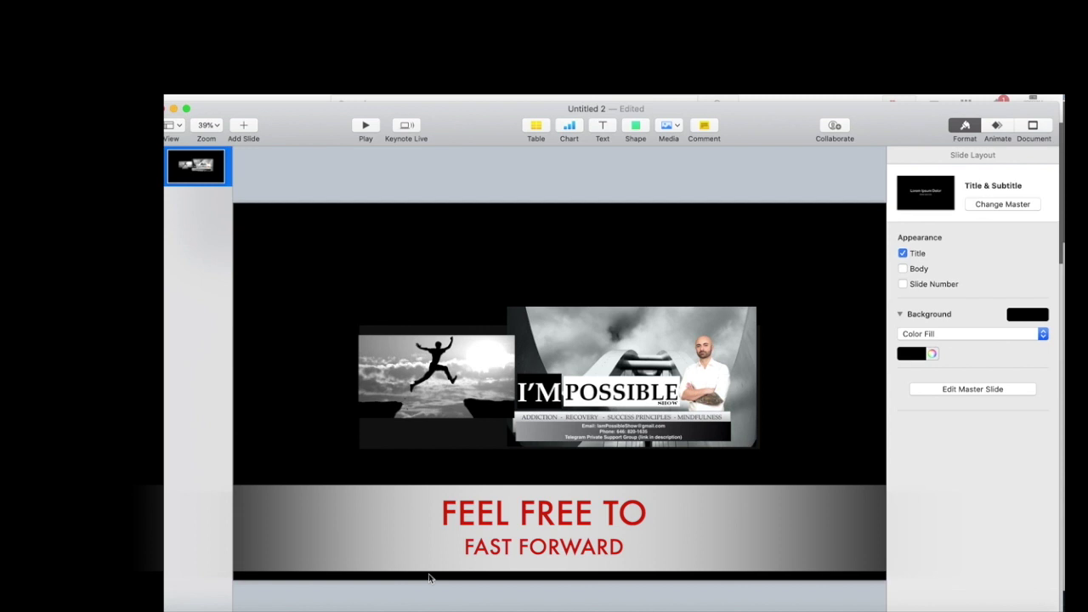
# Step: Discard the old upload, upload the new exported cover JPEG as channel art, and open cropping
pyautogui.click(671, 607)
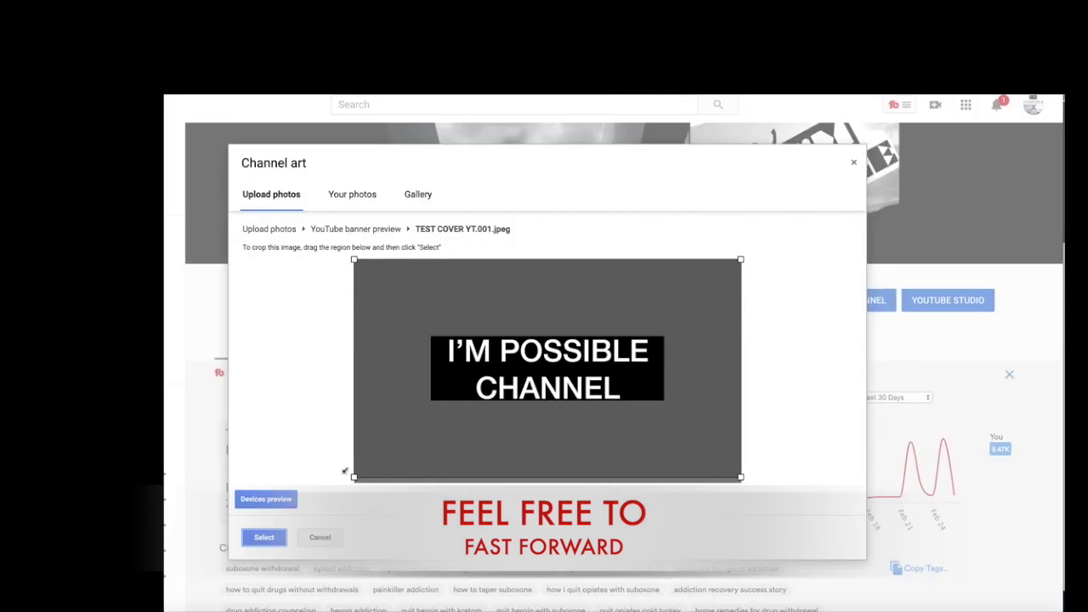
pyautogui.click(319, 537)
pyautogui.click(580, 136)
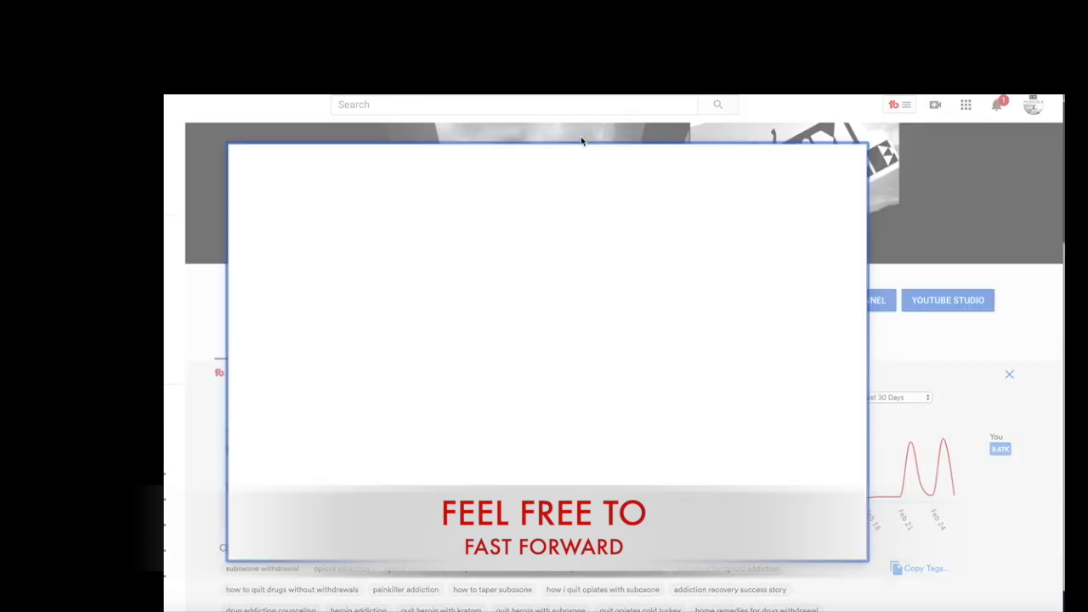
pyautogui.click(548, 389)
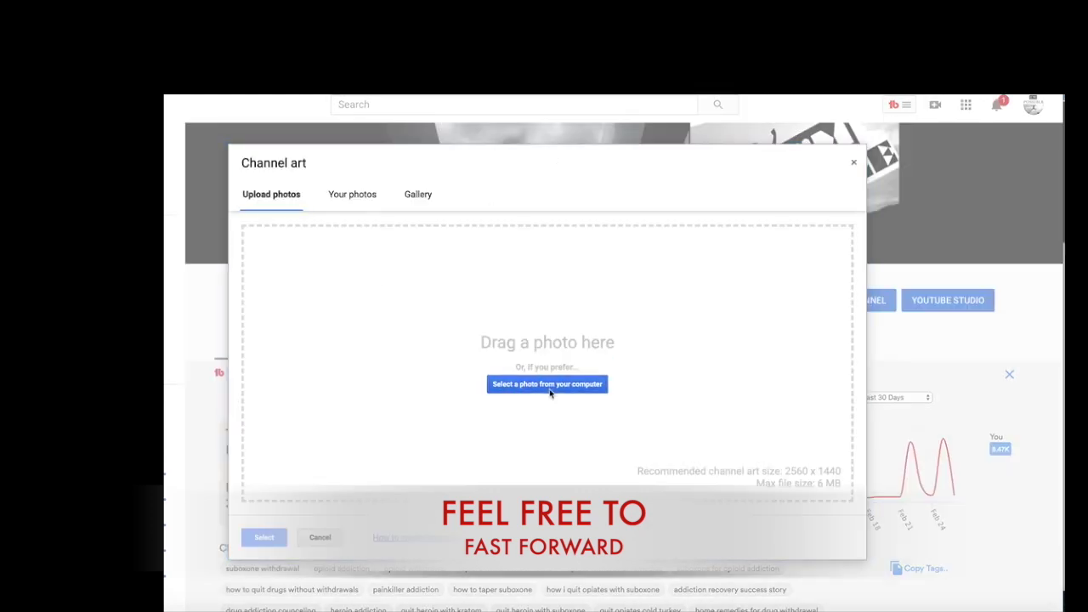
pyautogui.doubleClick(371, 127)
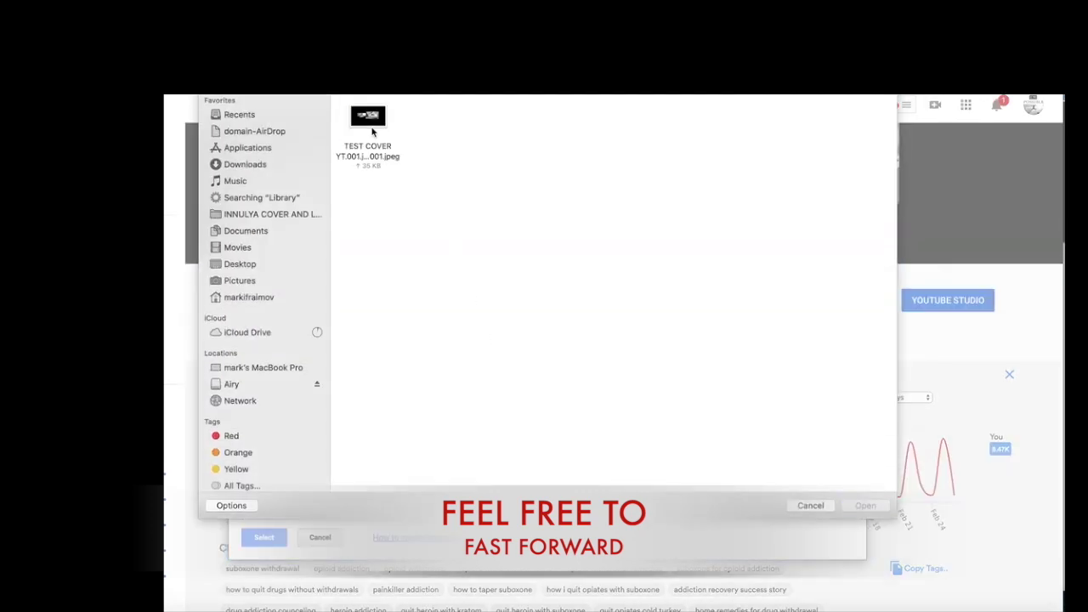
pyautogui.click(372, 126)
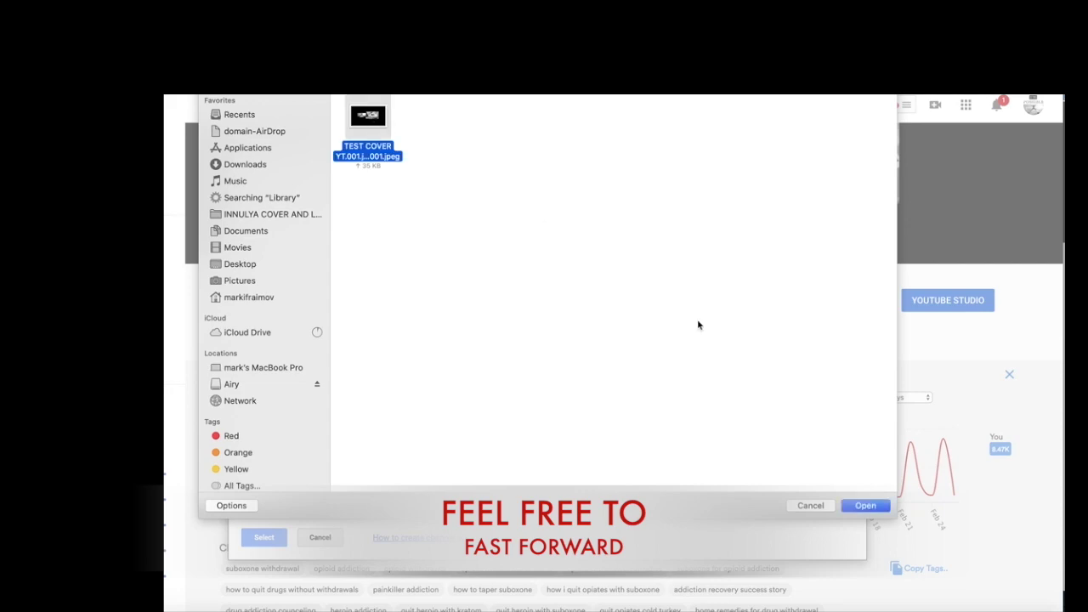
pyautogui.click(865, 505)
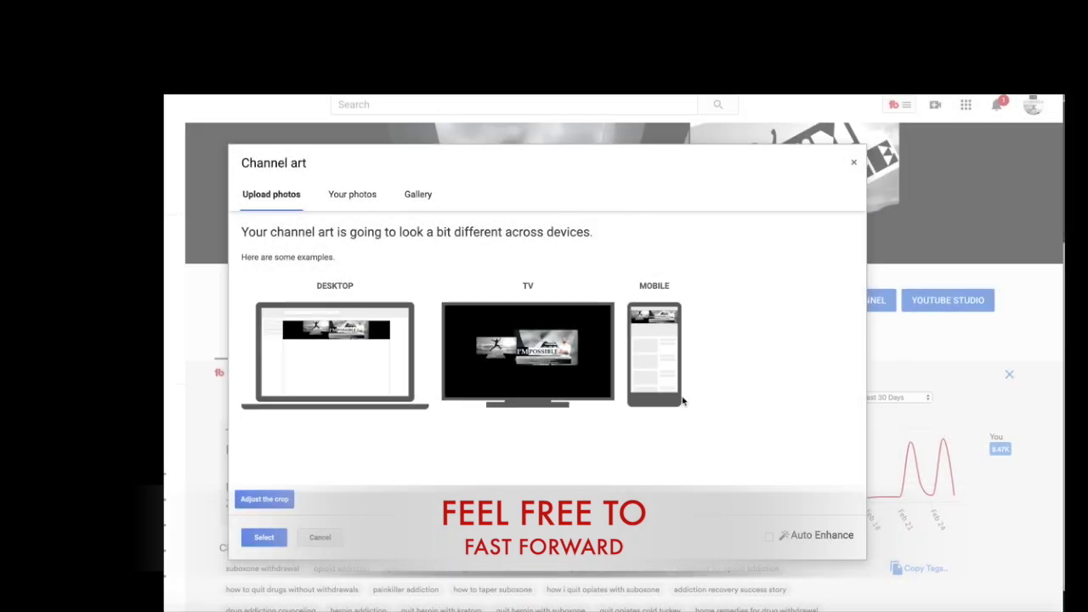
pyautogui.click(272, 499)
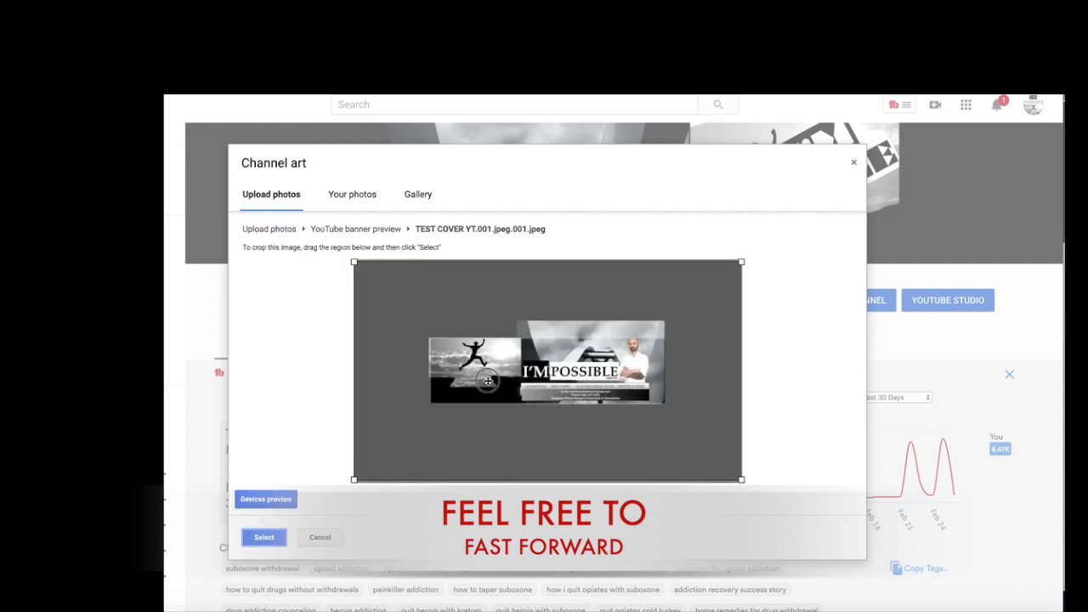
# Step: Pull the crop box's lower-left and upper-right corners inward, preview devices, and apply the channel art
pyautogui.moveTo(484, 375); pyautogui.dragTo(484, 371)
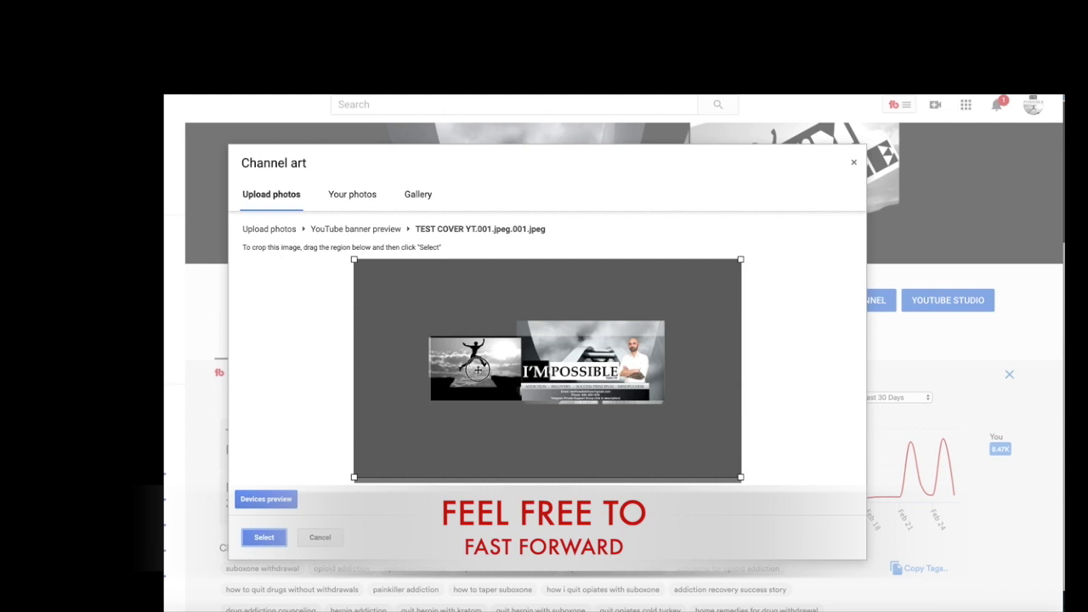
pyautogui.moveTo(352, 478)
pyautogui.mouseDown()
pyautogui.moveTo(362, 473)
pyautogui.moveTo(351, 479)
pyautogui.mouseUp()
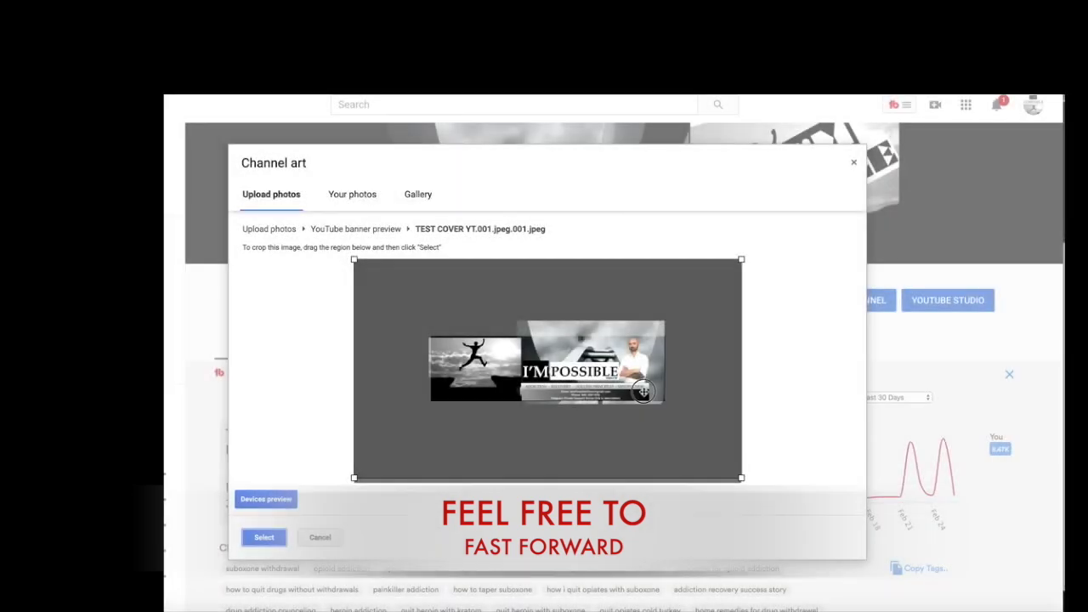
pyautogui.moveTo(744, 259)
pyautogui.mouseDown()
pyautogui.moveTo(727, 263)
pyautogui.moveTo(739, 261)
pyautogui.mouseUp()
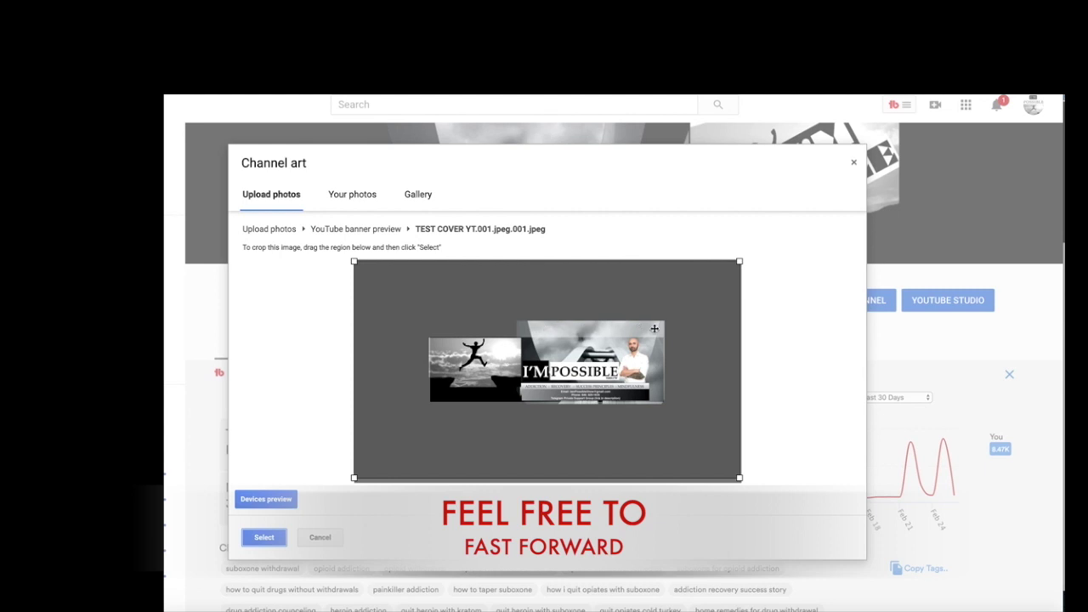
pyautogui.click(266, 501)
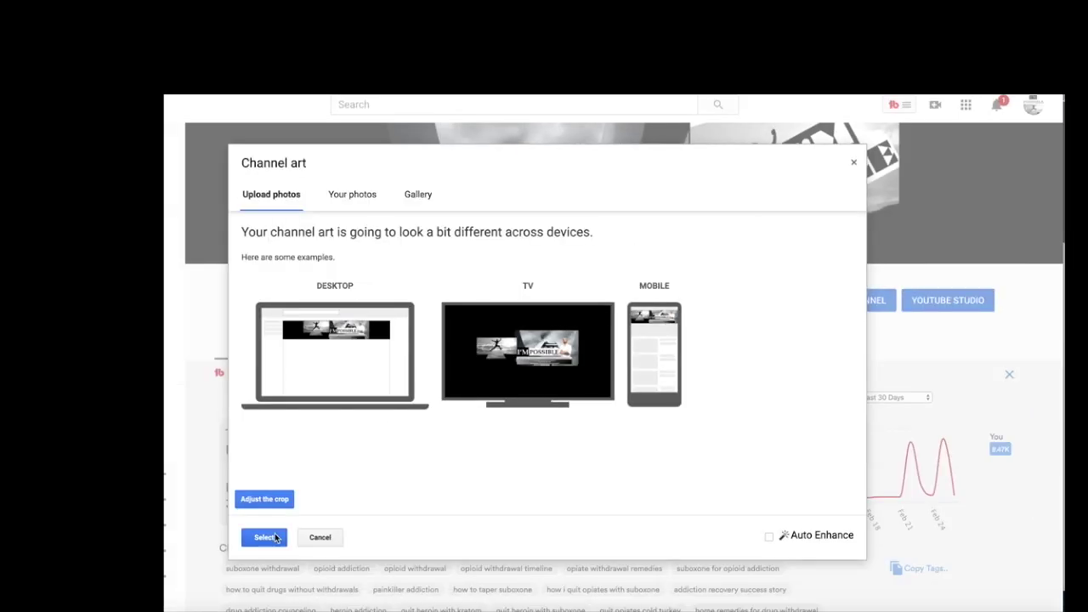
pyautogui.click(265, 537)
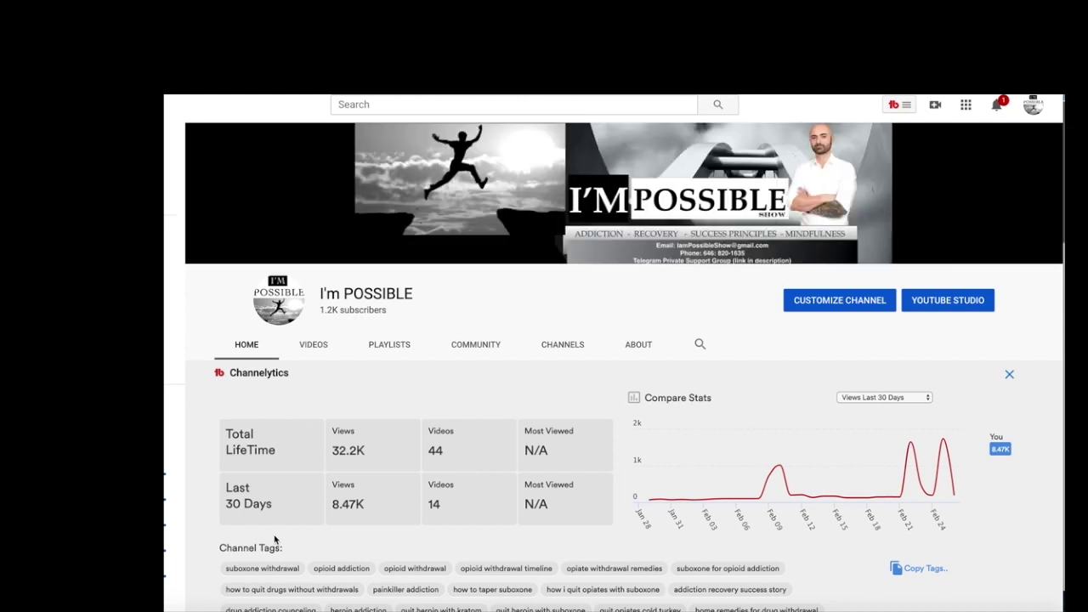
# Step: Look over the updated I'M POSSIBLE banner on the YouTube channel page
pyautogui.moveTo(802, 259)
pyautogui.click(872, 611)
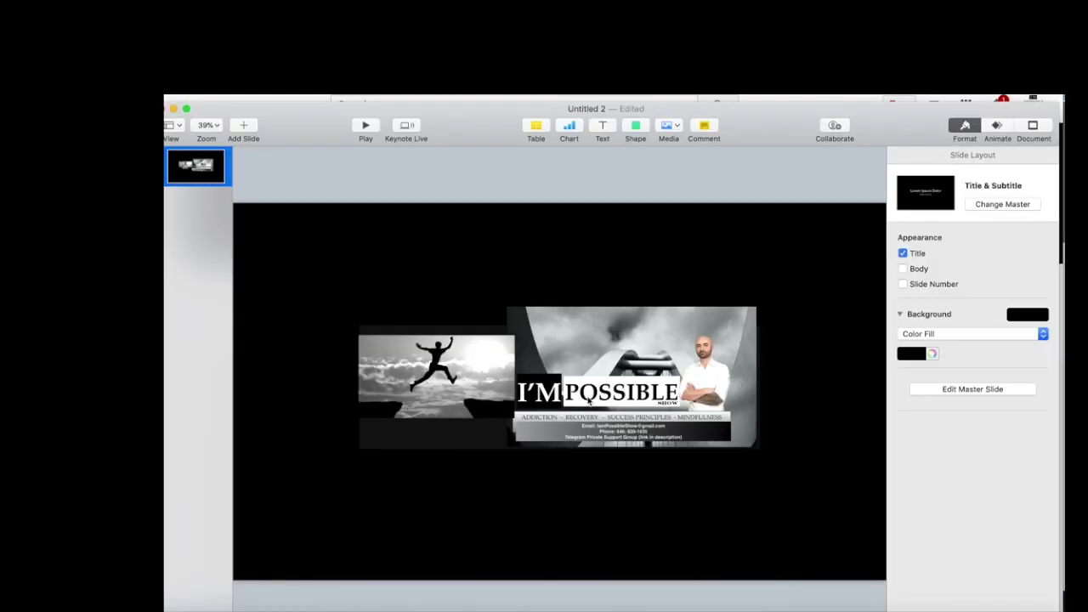